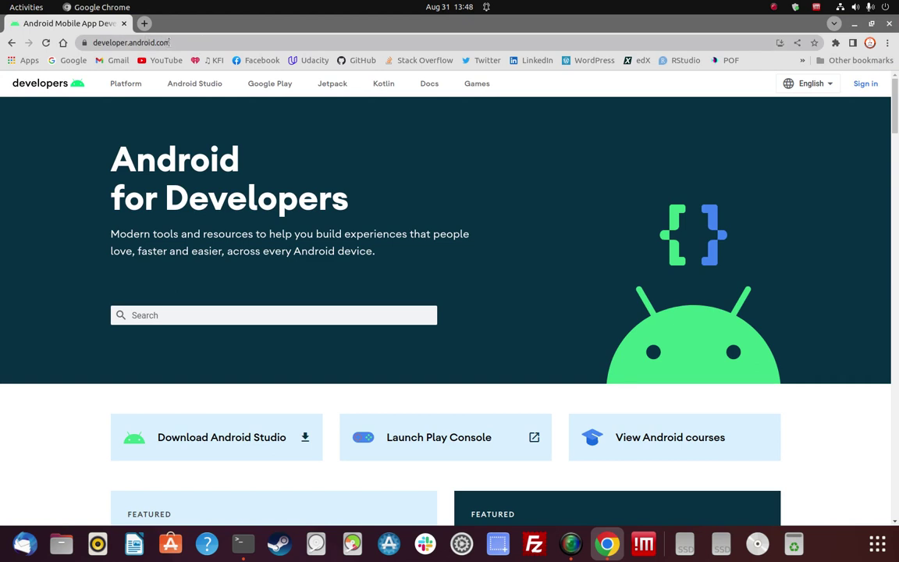
Open the Android Studio page on developer.android.com and request the Android Studio download
left_click(194, 90)
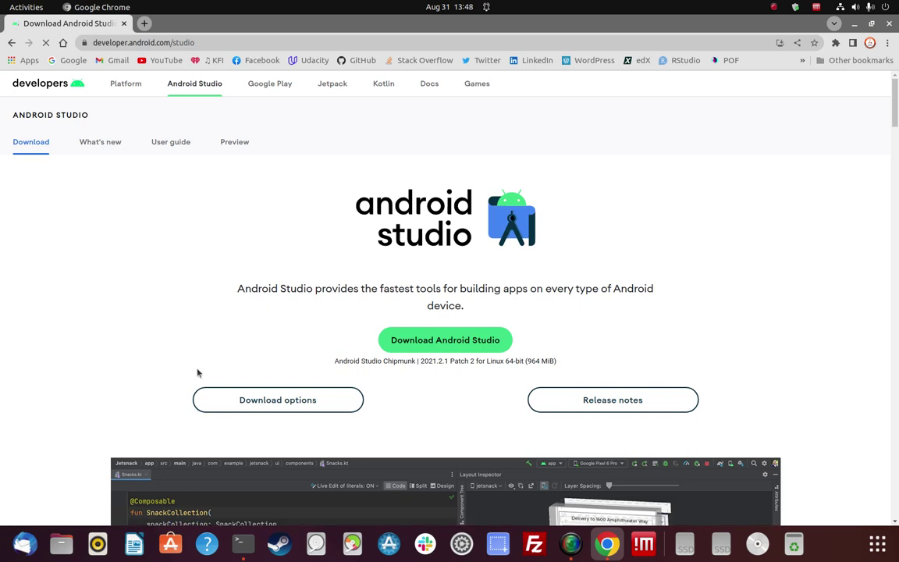
scroll(137, 370, "down", 3)
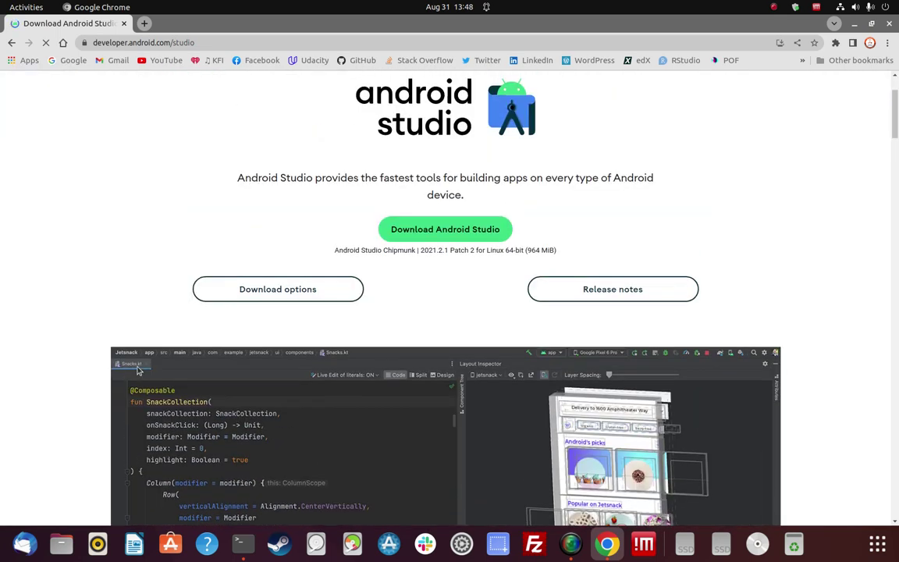
scroll(138, 370, "up", 3)
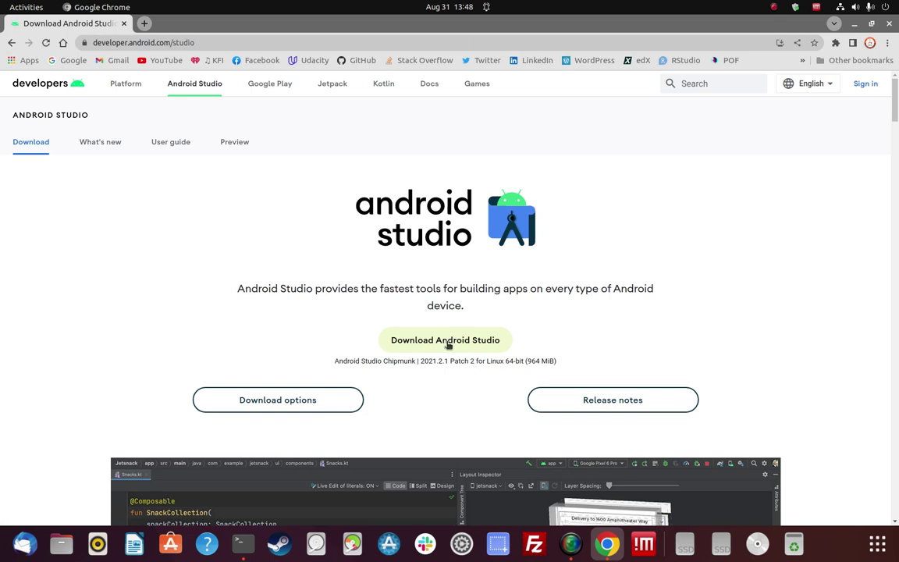
left_click(448, 341)
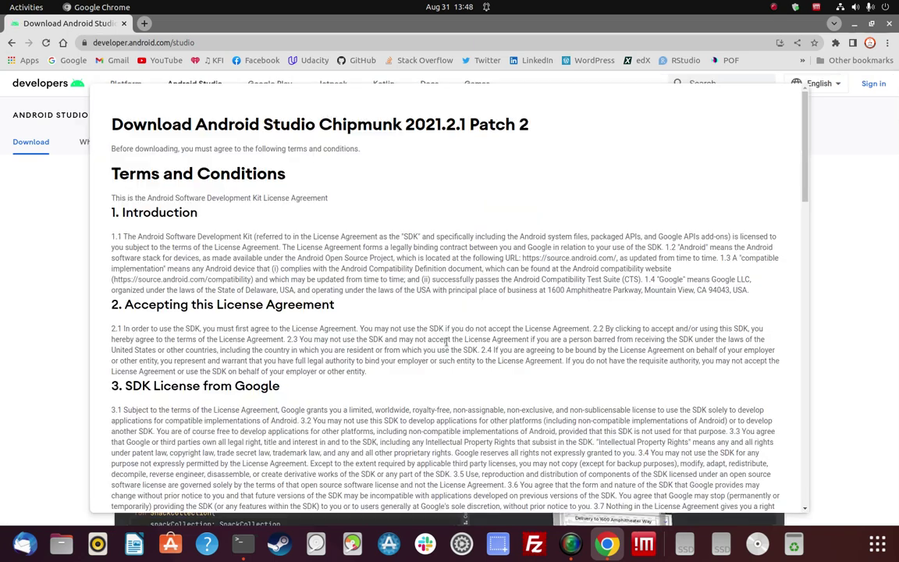
Agree to the terms and conditions and download Android Studio Chipmunk 2021.2.1 Patch 2 for Linux
scroll(581, 324, "down", 20)
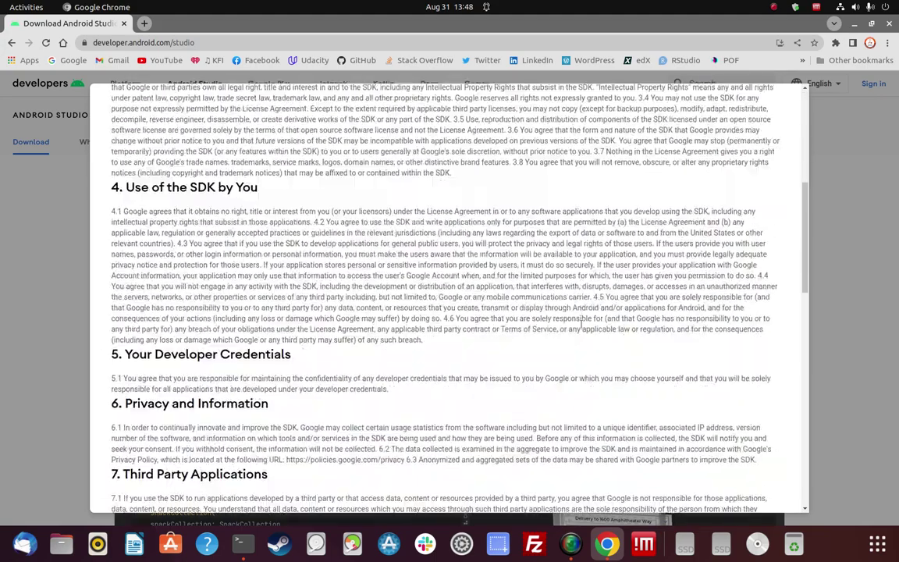
scroll(581, 324, "down", 5)
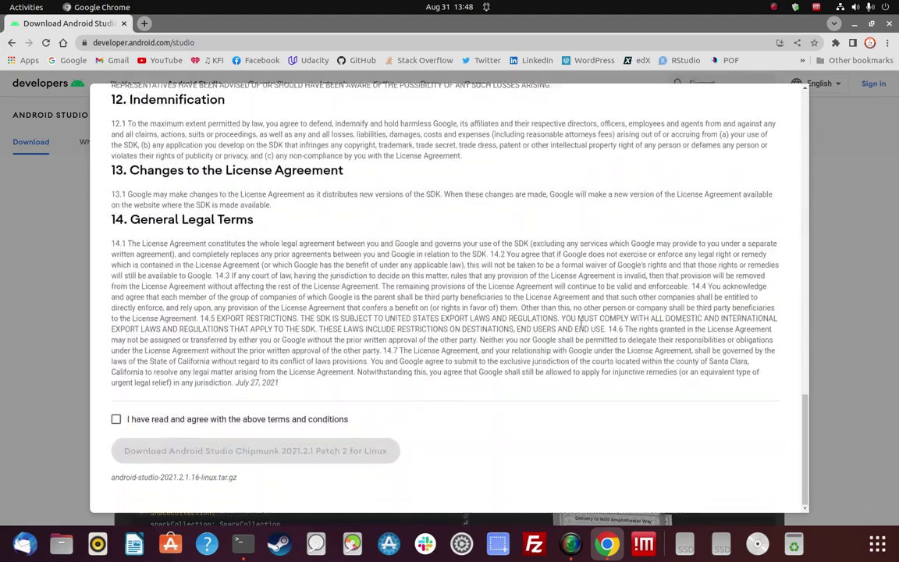
left_click(116, 420)
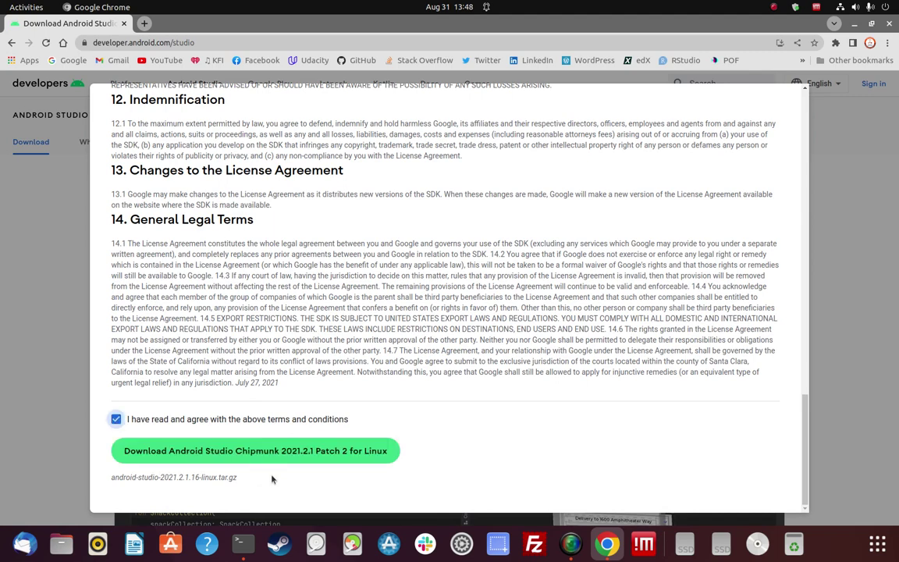
left_click(262, 451)
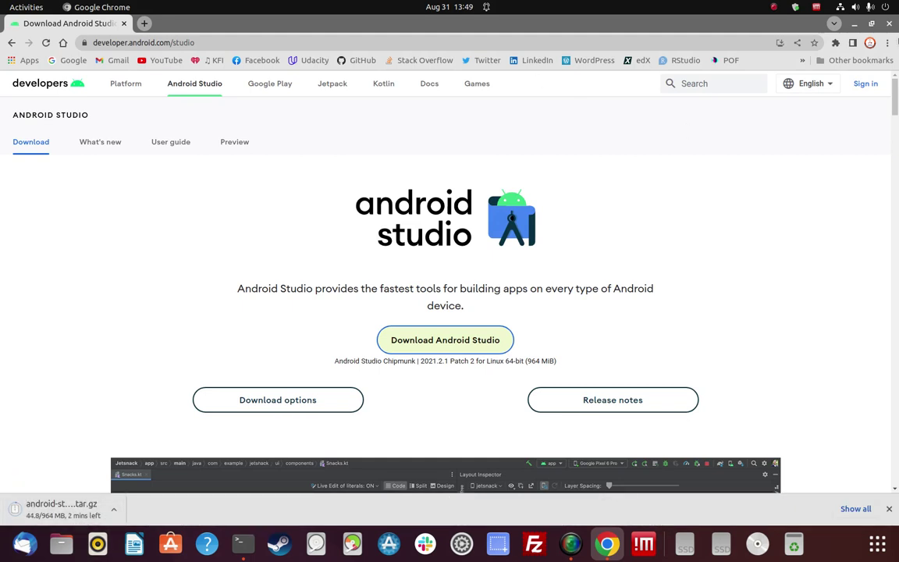
Check the progress of the Android Studio archive in the browser's full downloads list
left_click(855, 509)
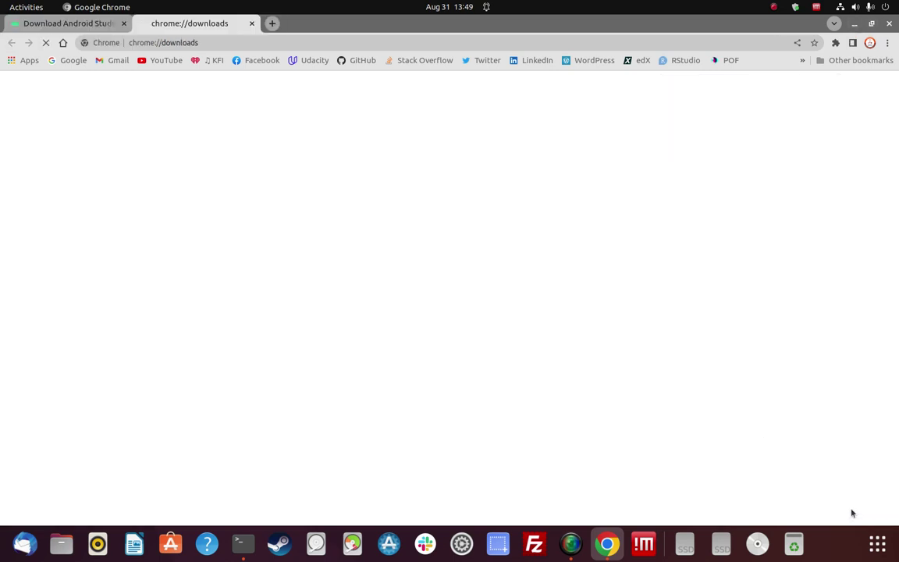
left_click(57, 22)
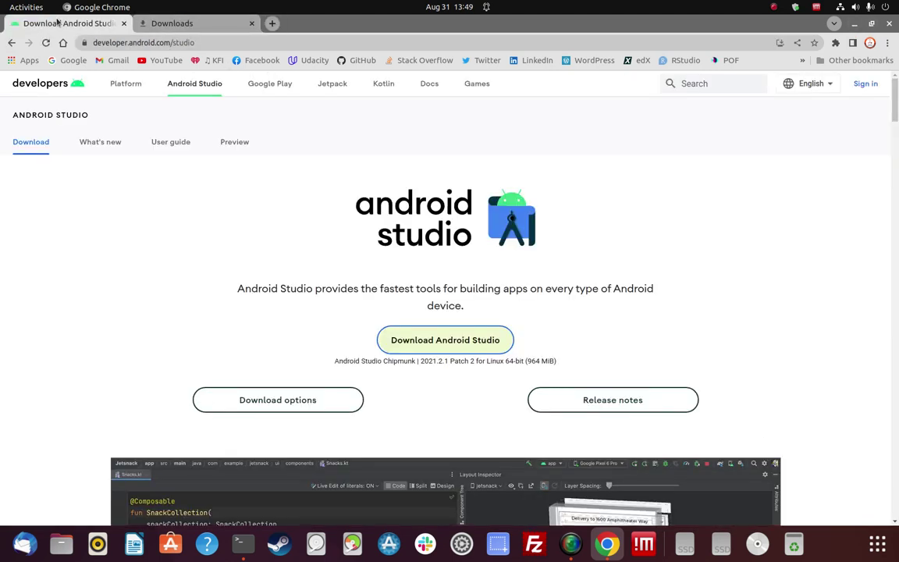
left_click(167, 23)
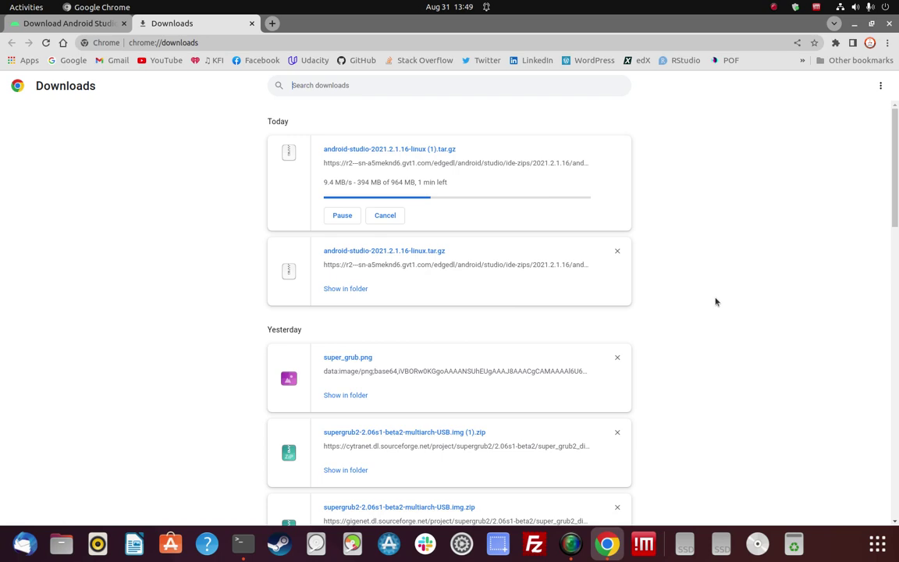
left_click(571, 545)
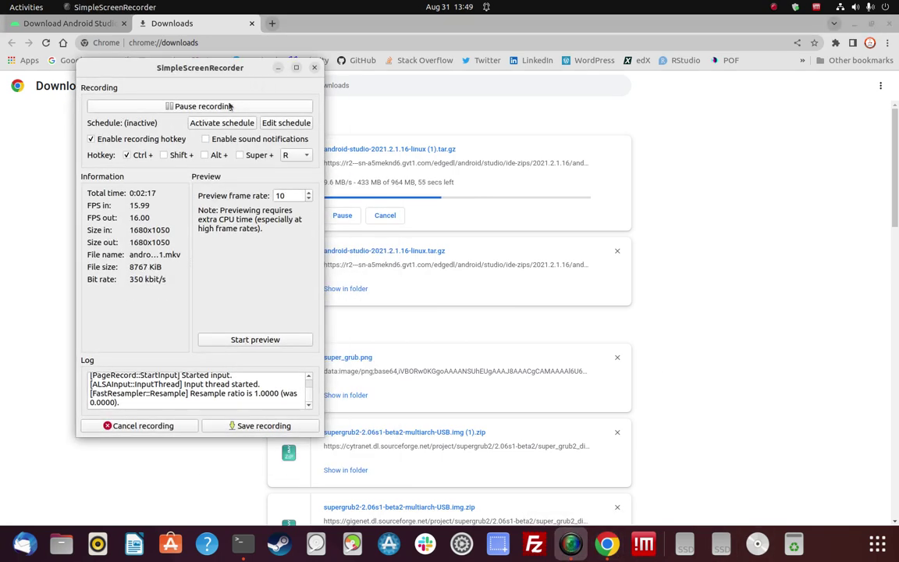
left_click(200, 101)
left_click(200, 102)
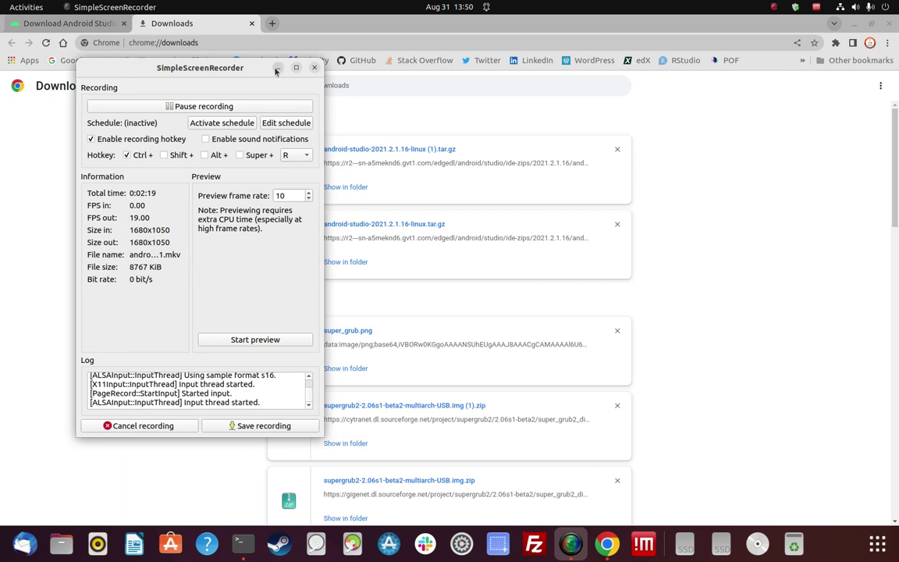
left_click(277, 67)
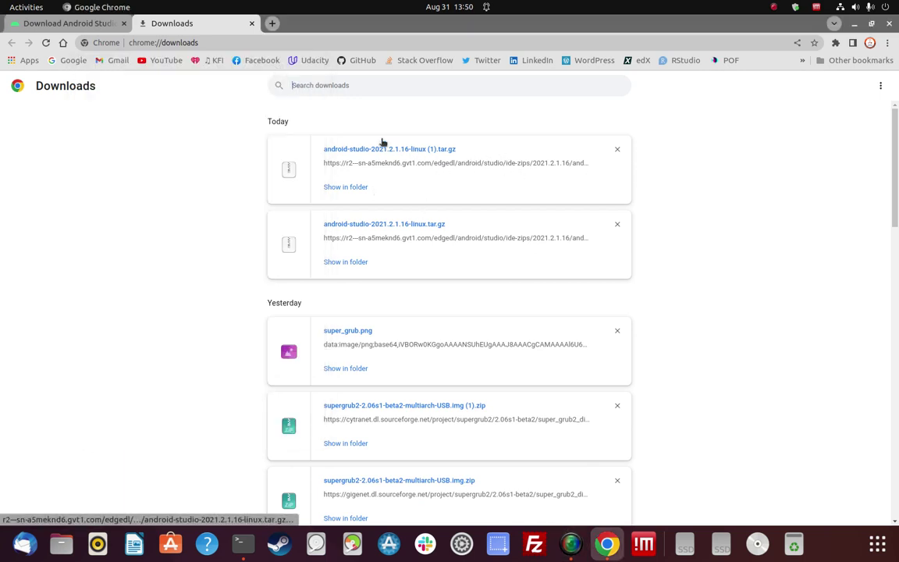
Switch from the browser to Terminal and change into the Downloads directory
left_click(856, 25)
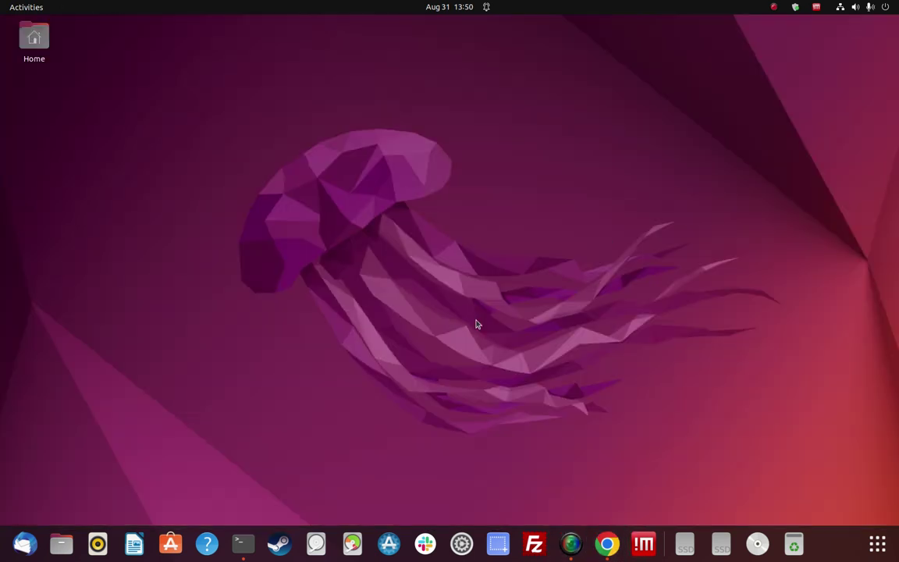
left_click(242, 546)
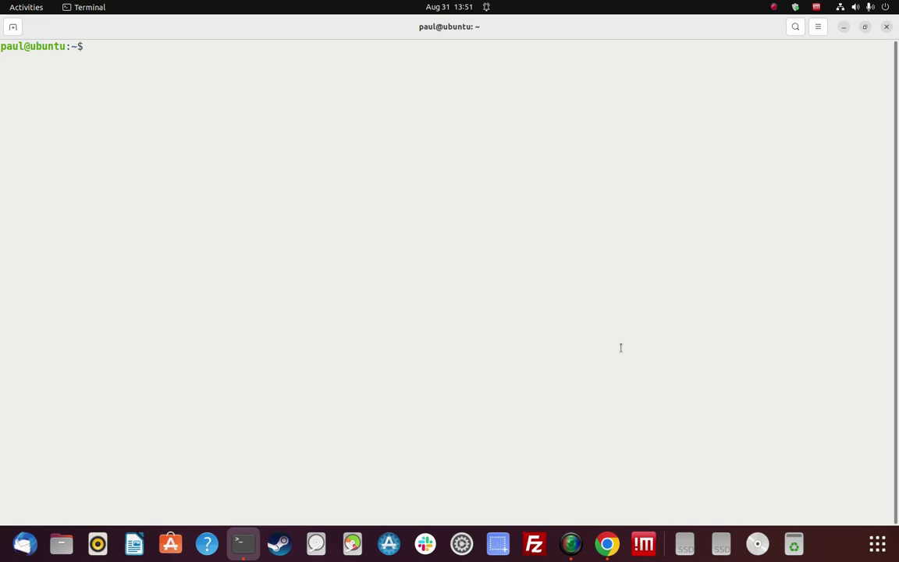
type("cd Dow")
key("Tab")
key("Return")
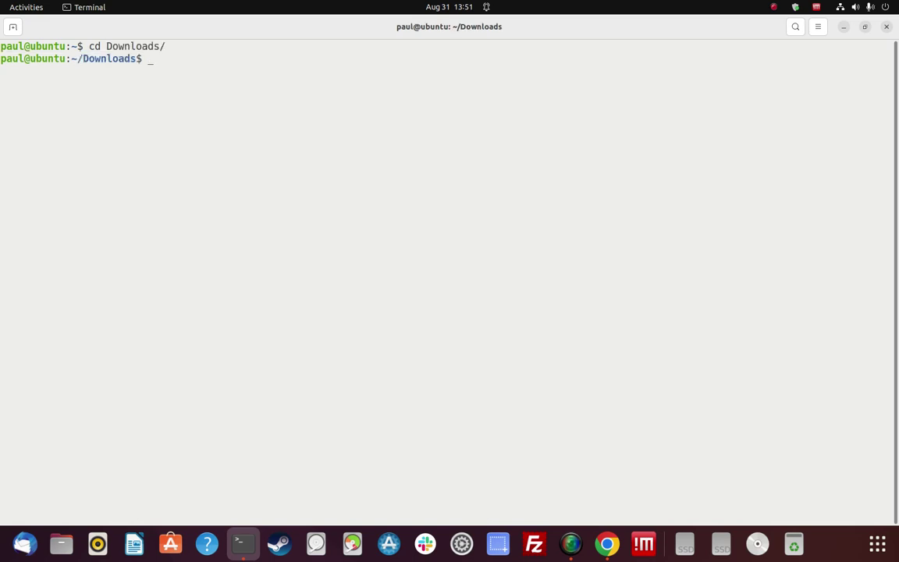
Clear the terminal and list all files in Downloads, including hidden ones, with ls -a
type("claer")
key("Return")
type("clear")
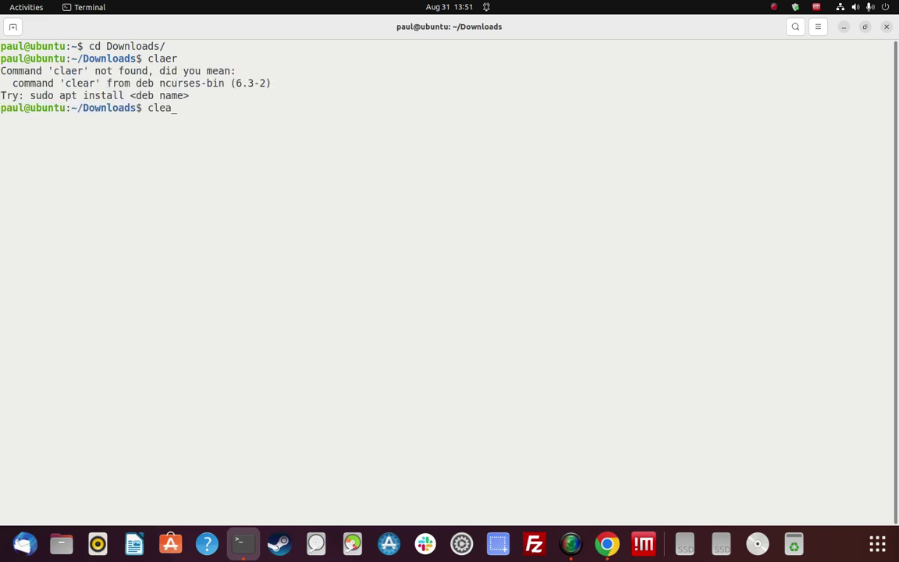
key("Return")
type("ls -a")
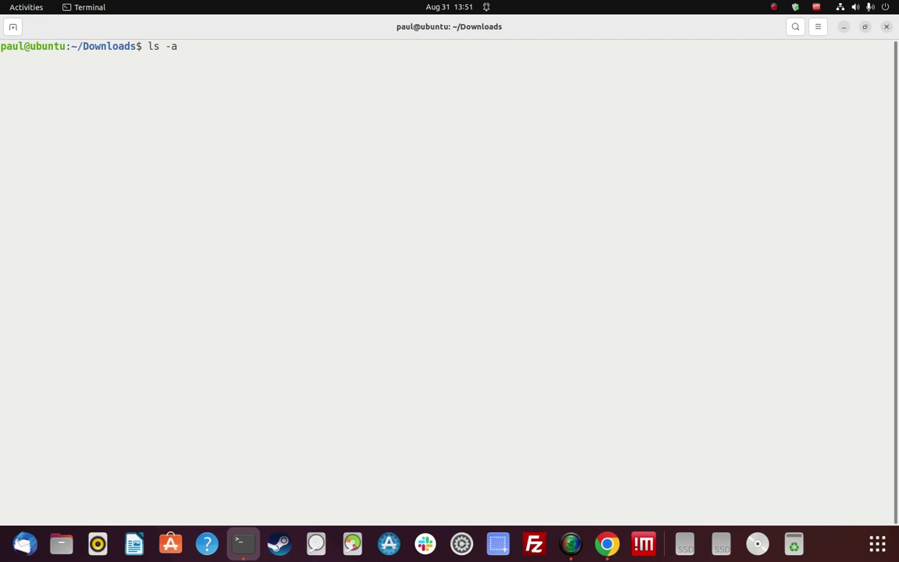
key("Return")
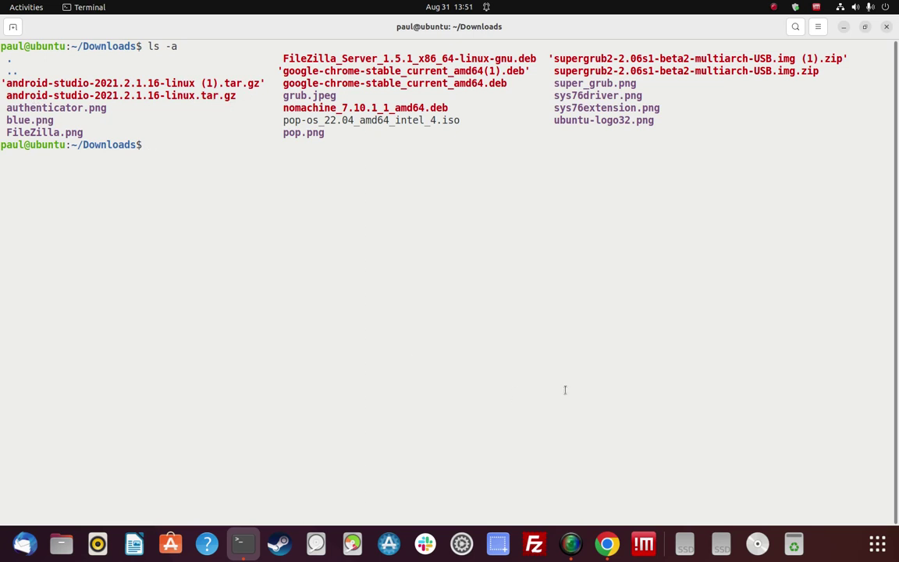
Extract android-studio-2021.2.1.16-linux.tar.gz into the home directory (~/) using sudo tar -xvzf with the -C option
type("sudo tar -xvzf a")
key("Tab")
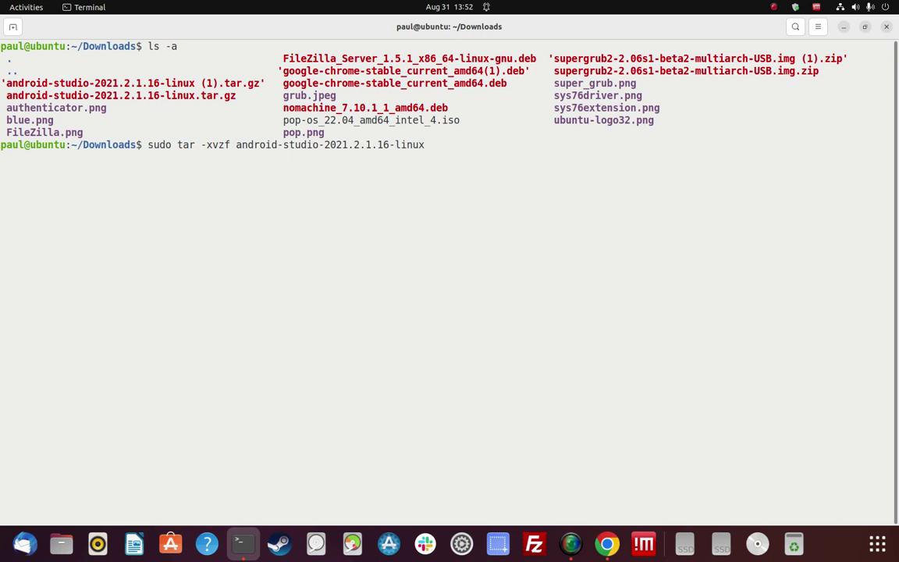
type(".")
key("Tab")
type("-C")
type("~/")
key("Return")
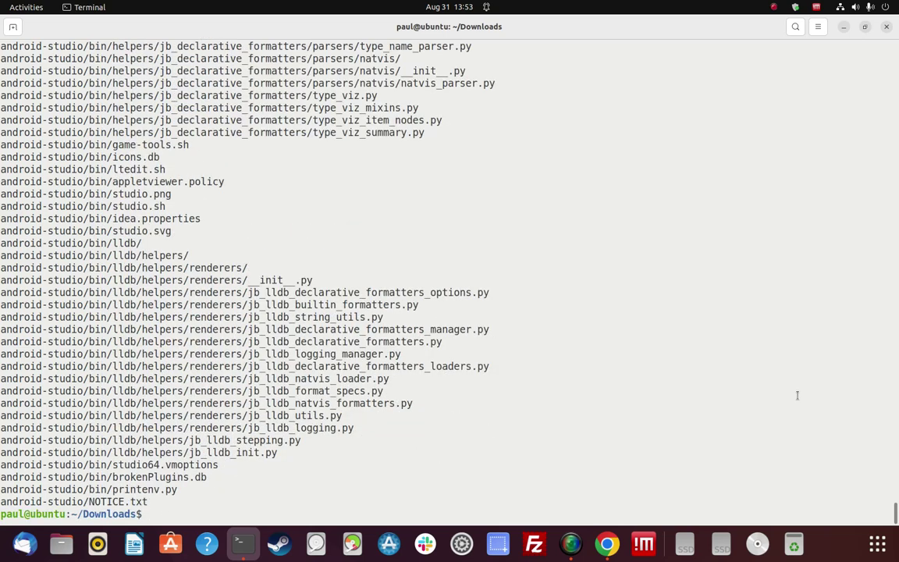
Return to the home directory and list all its contents, including hidden ones, on a cleared screen with ls -a
type("clear")
key("Return")
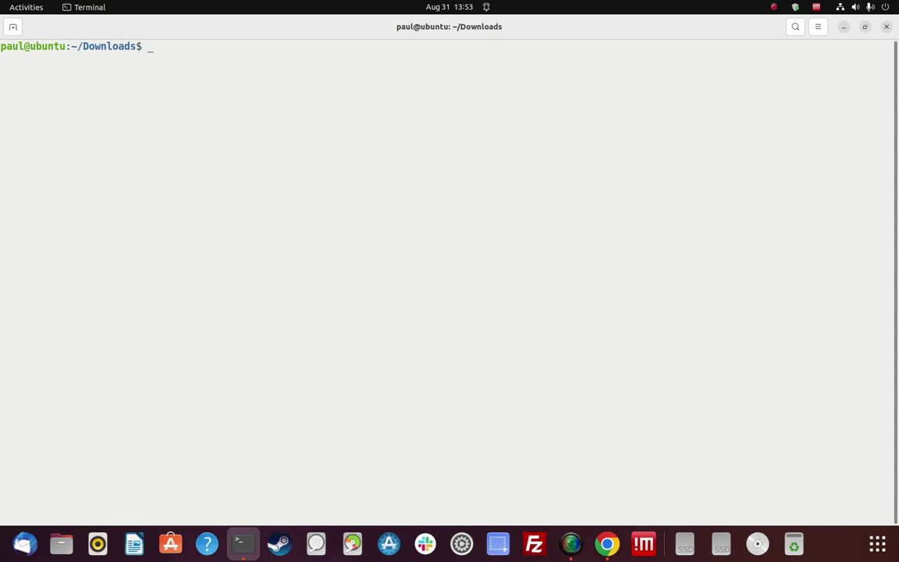
type("cd")
key("Return")
type("clear")
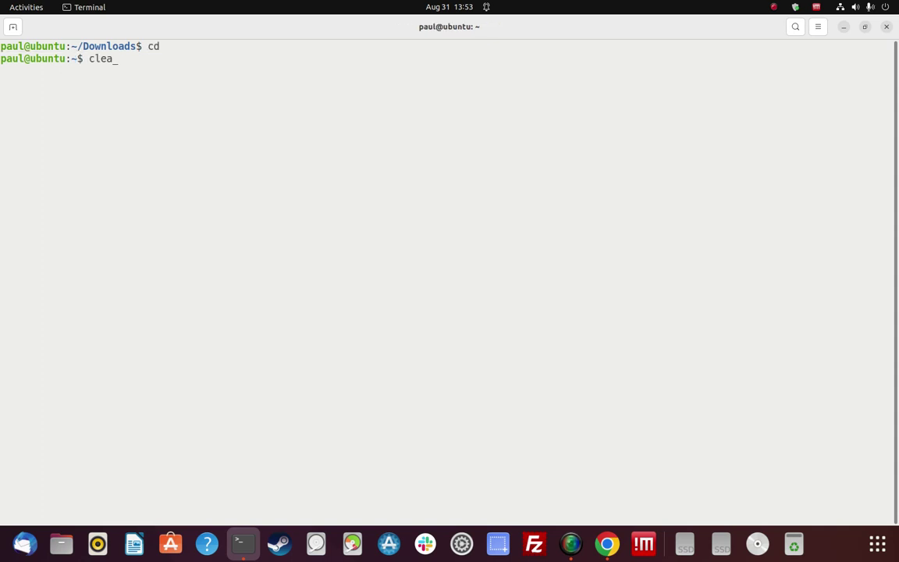
key("Return")
type("ls")
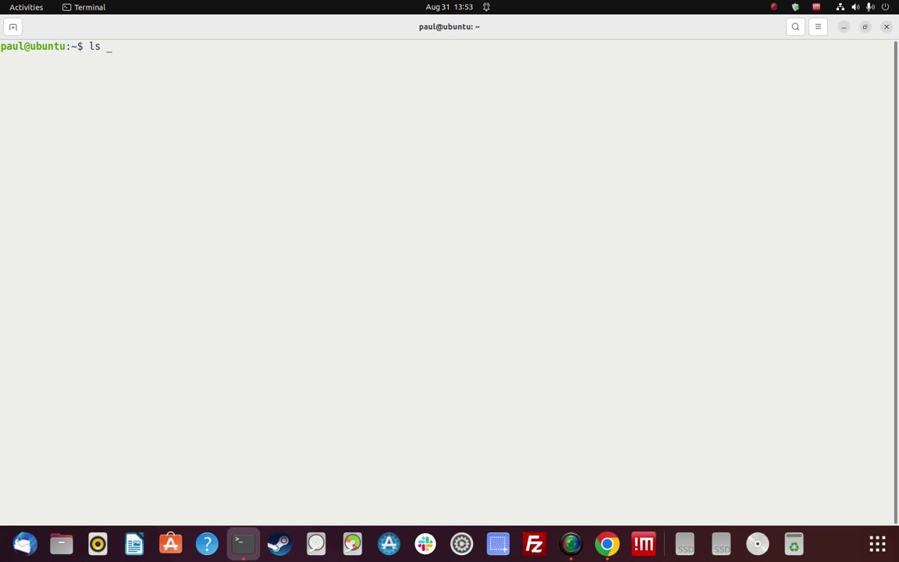
type(" -a")
key("Return")
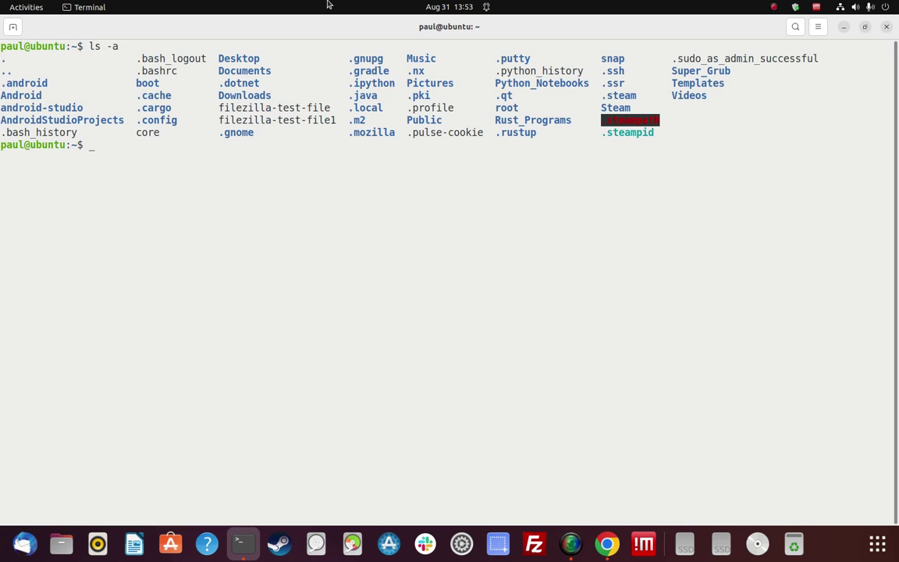
Change into the android-studio directory, clear the screen and list its contents with ls -s
type("cd an")
key("Tab")
key("Return")
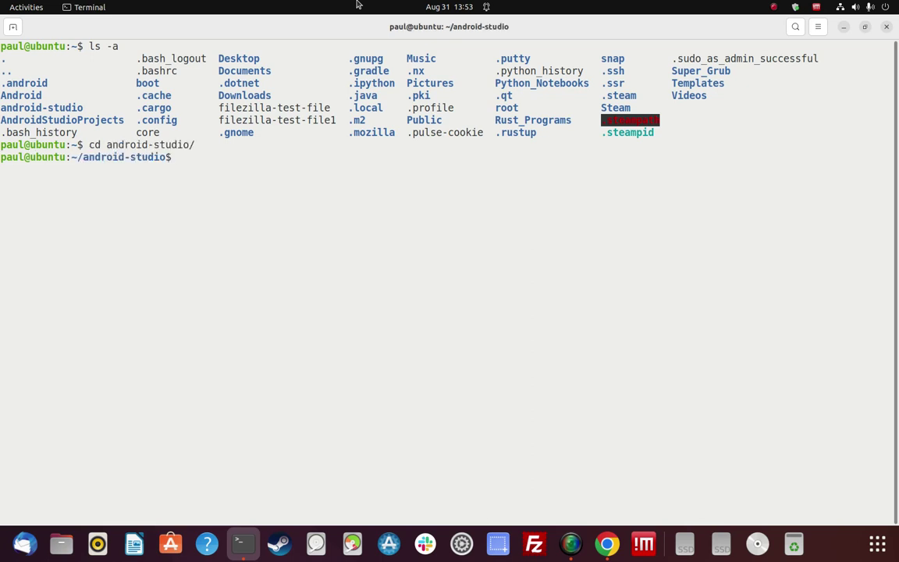
type("clear")
key("Return")
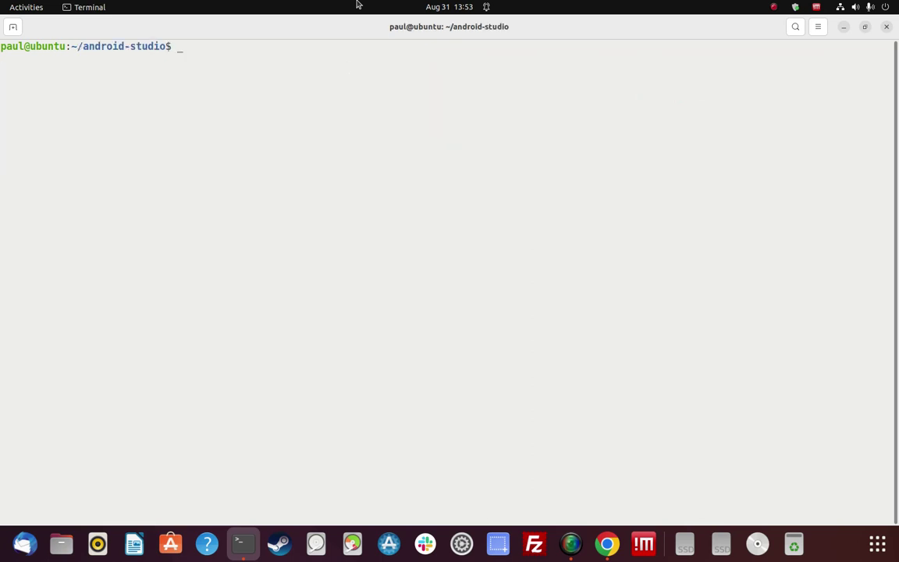
type("ls -s")
key("Return")
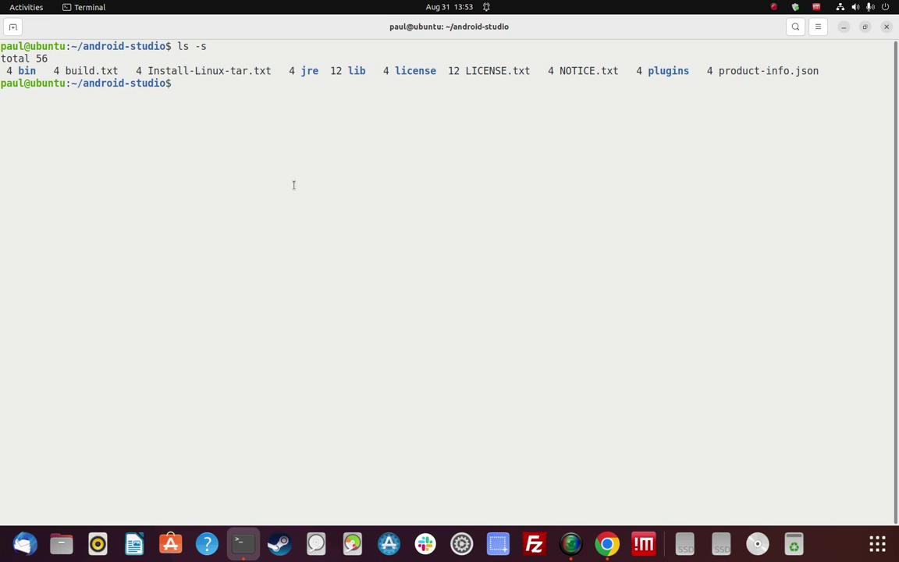
Open Install-Linux-tar.txt in nano to read the Android Studio installation instructions
type("nano I")
key("Tab")
key("Return")
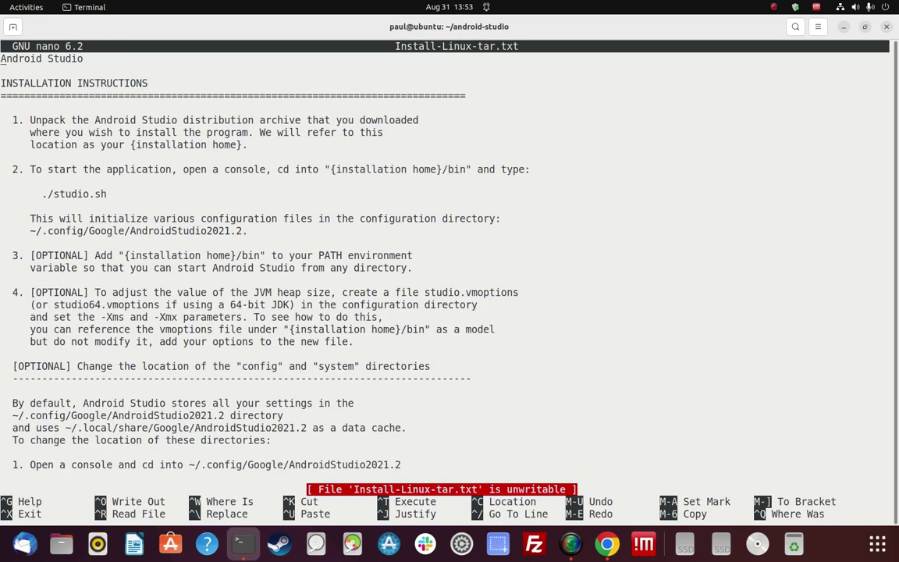
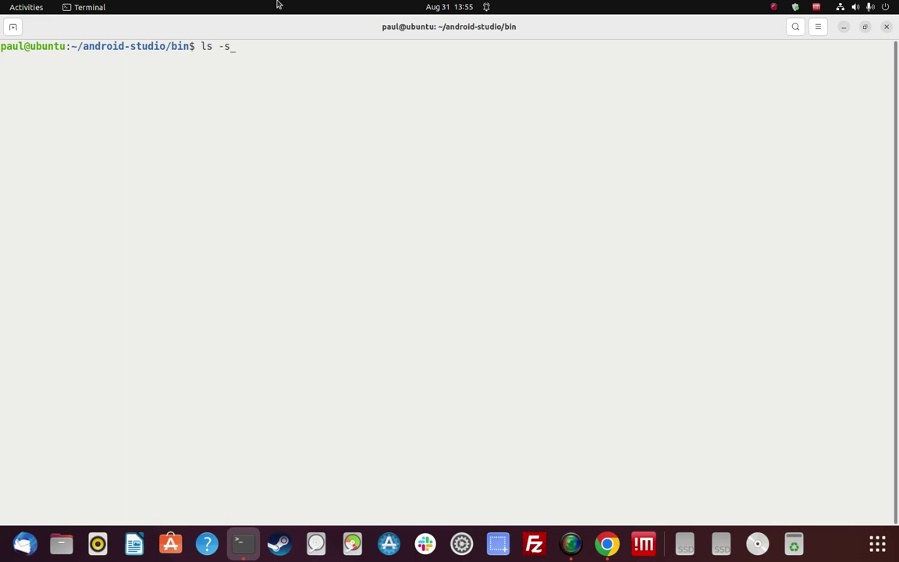
List all files in android-studio/bin with ls -a and show the permissions of studio.sh with ls -l
key("Up")
key("Down")
key("Up")
key("Up")
key("Down")
key("Down")
key("BackSpace")
type("a")
key("Return")
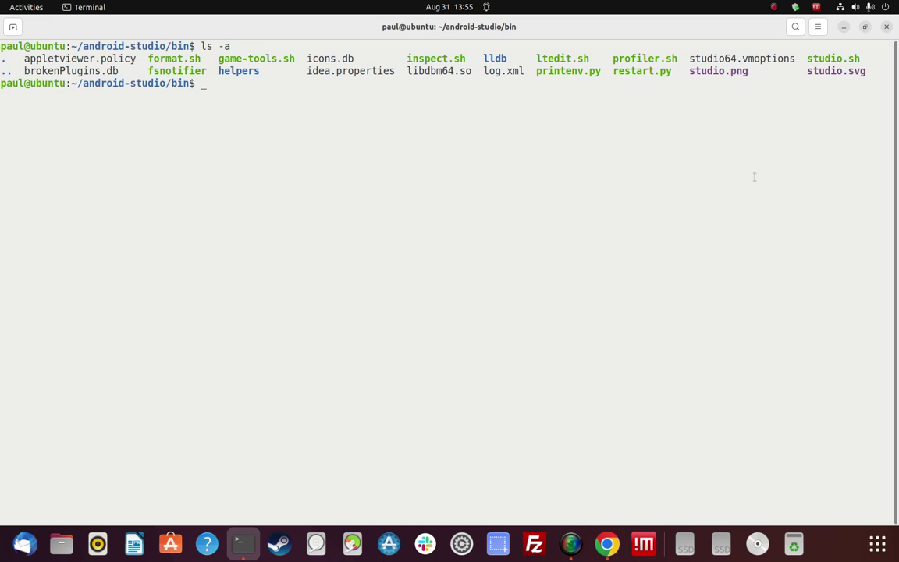
type("ls -l studio.sh")
key("Return")
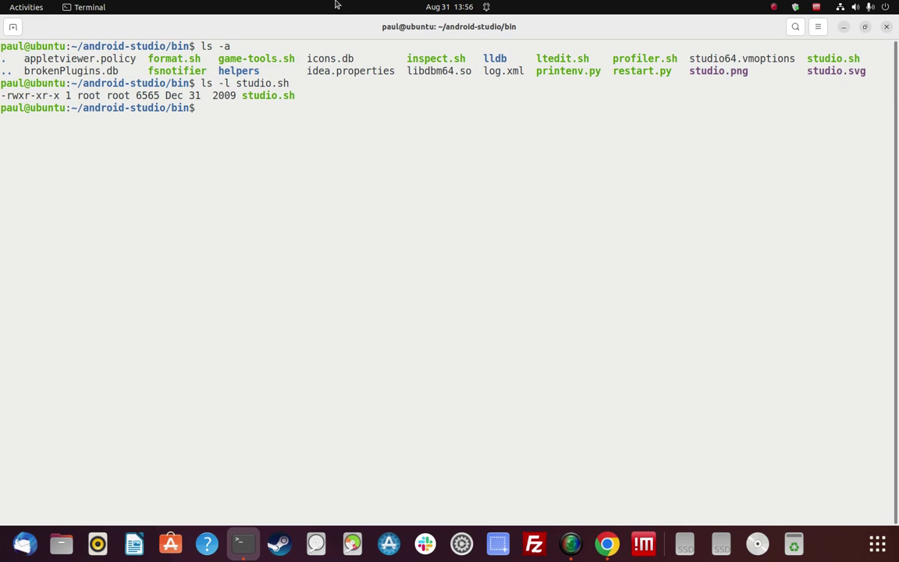
Launch Android Studio by running the ./studio.sh script from the bin directory
type("./s")
key("Tab")
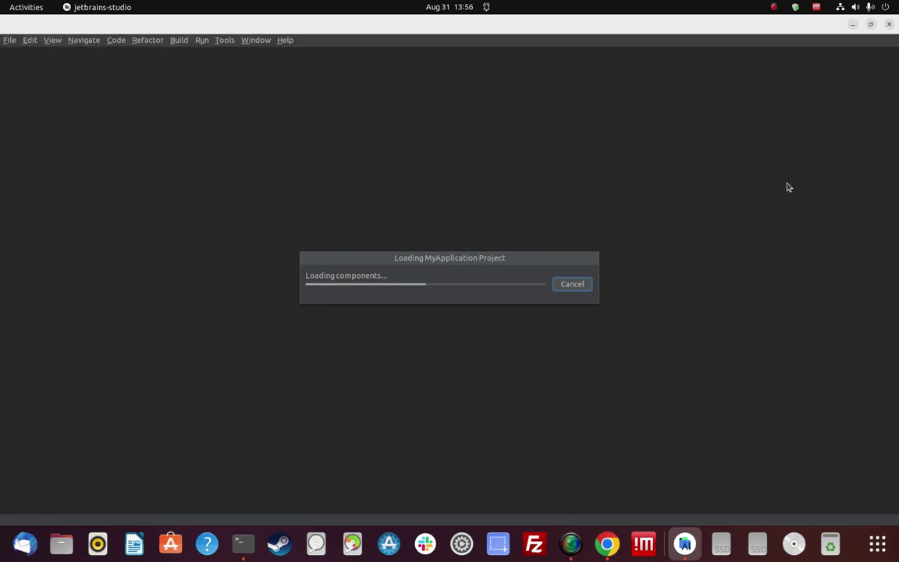
left_click(570, 546)
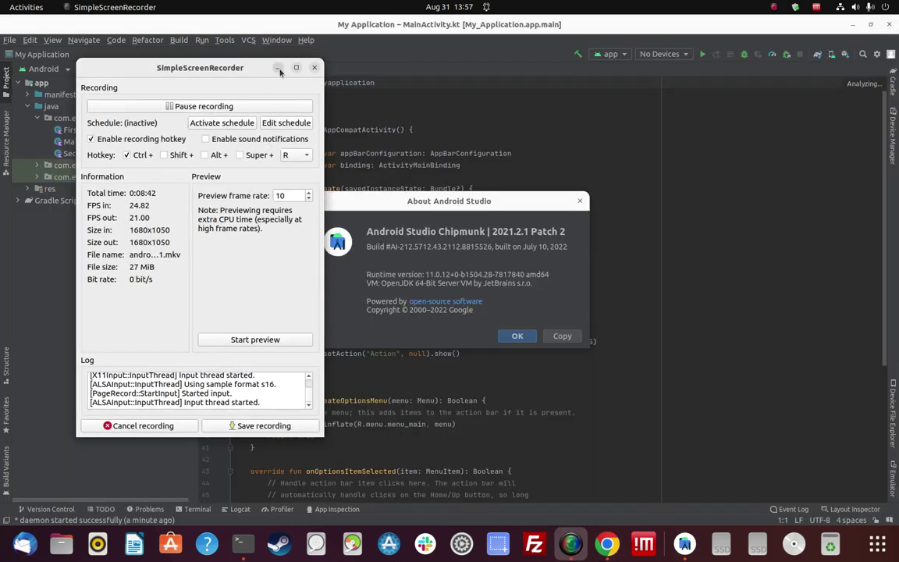
Dismiss the About Android Studio information and exit Android Studio, confirming the exit
left_click(278, 68)
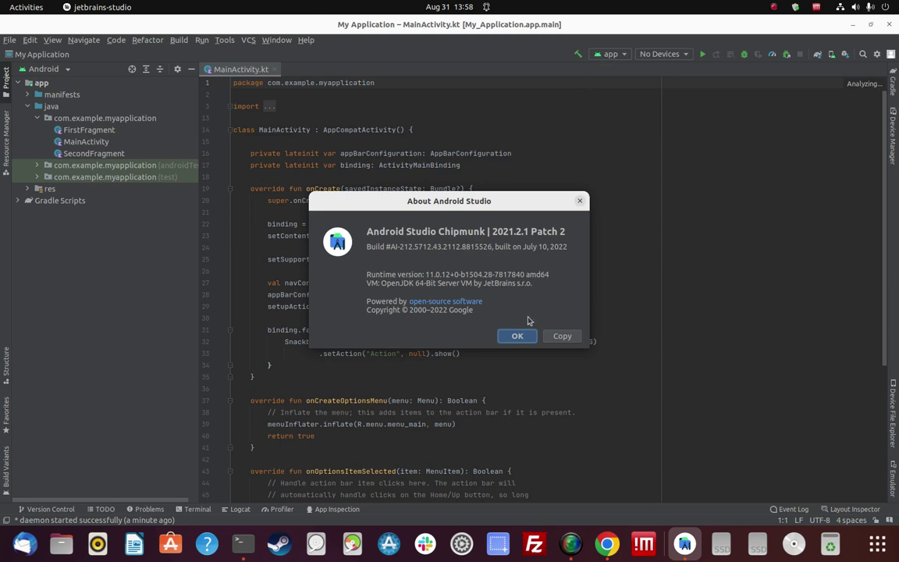
left_click(517, 336)
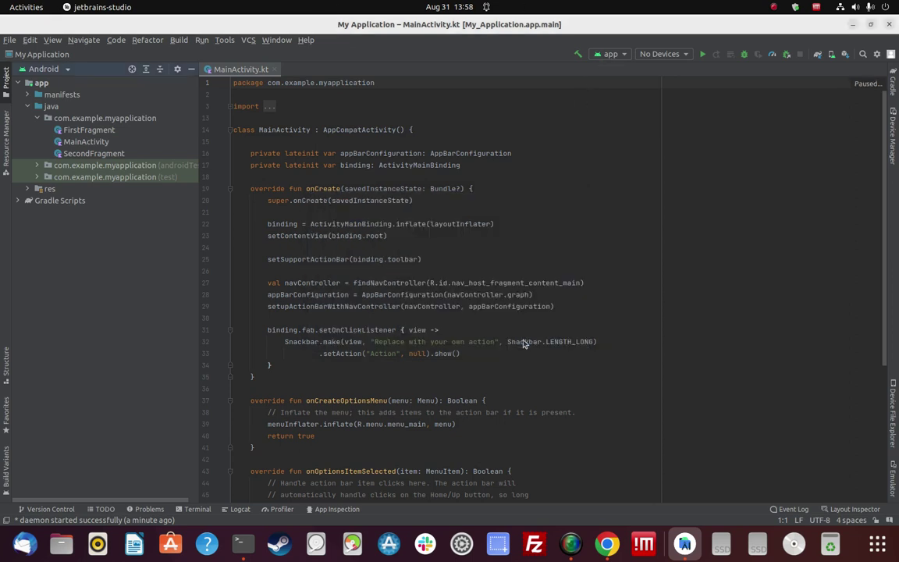
left_click(891, 24)
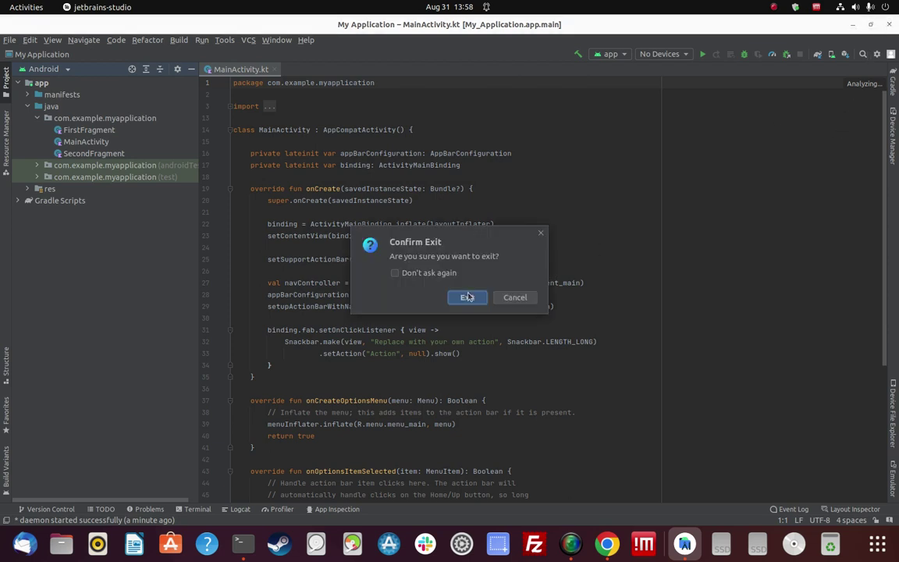
left_click(467, 298)
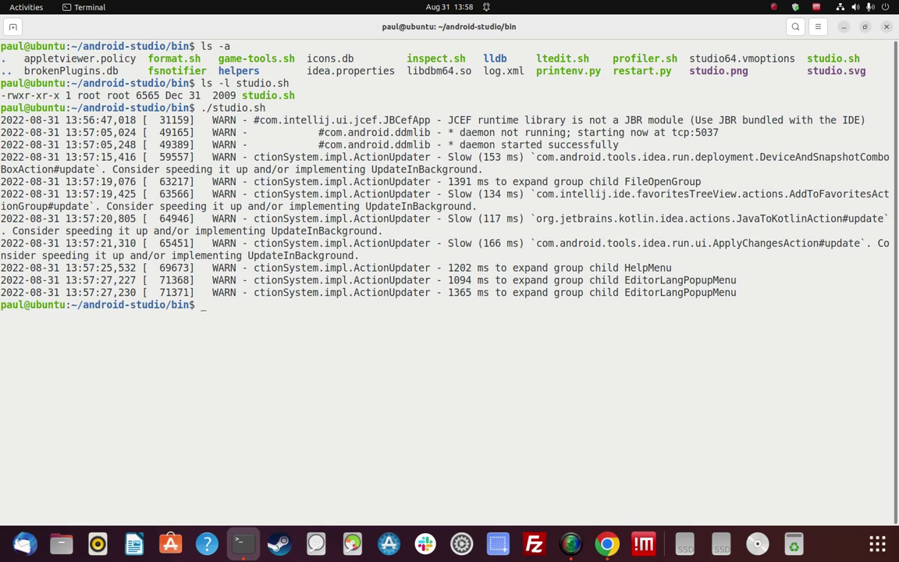
Clear the terminal, return to the home directory with cd and clear the screen again
key("Up")
key("Up")
key("Up")
key("Up")
key("Return")
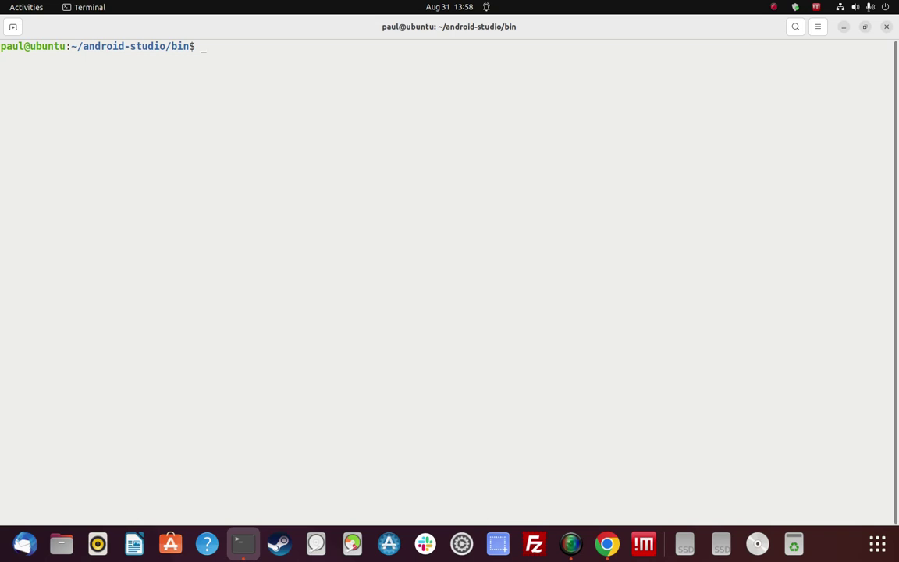
type("cd")
key("Return")
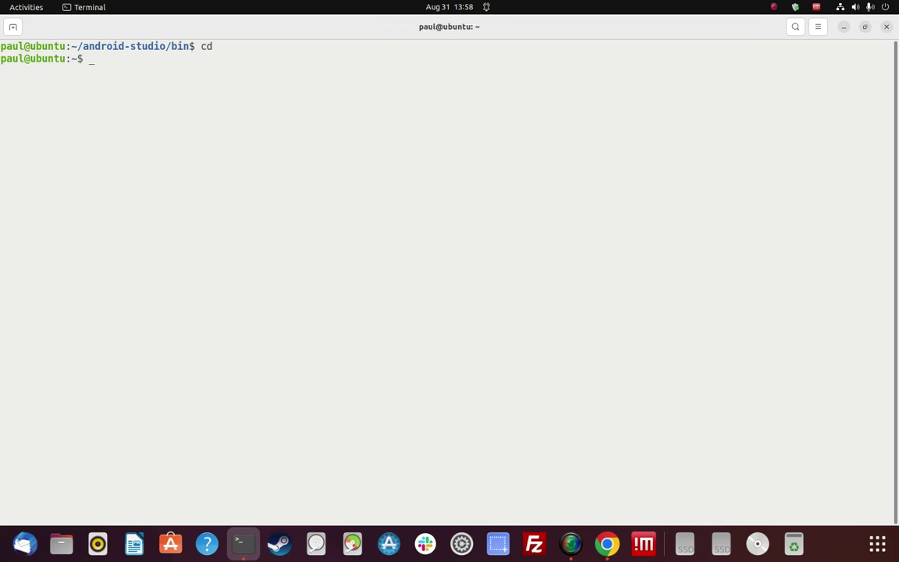
type("clear")
key("Return")
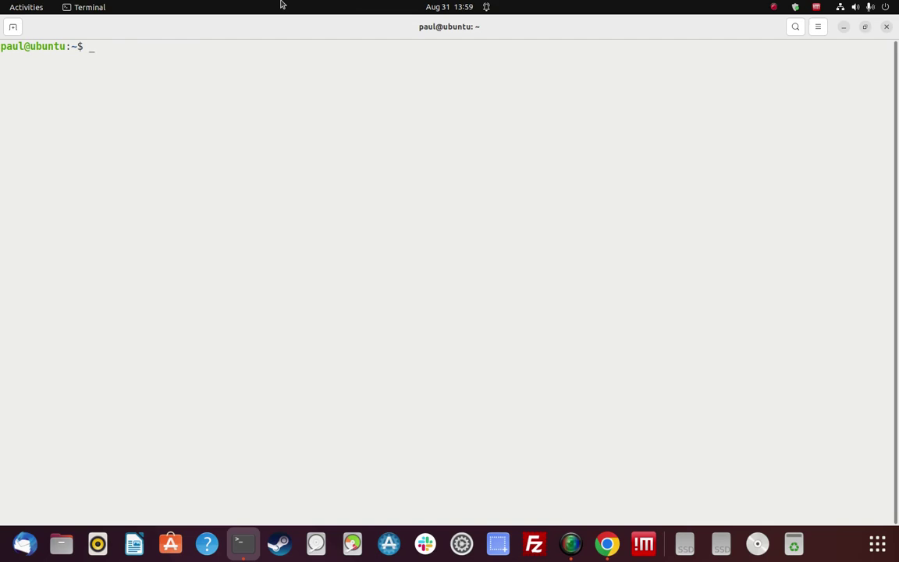
List all files in the home directory, including hidden ones, with ls -a
type("nao")
key("BackSpace")
key("BackSpace")
key("BackSpace")
type("ls -a")
key("Return")
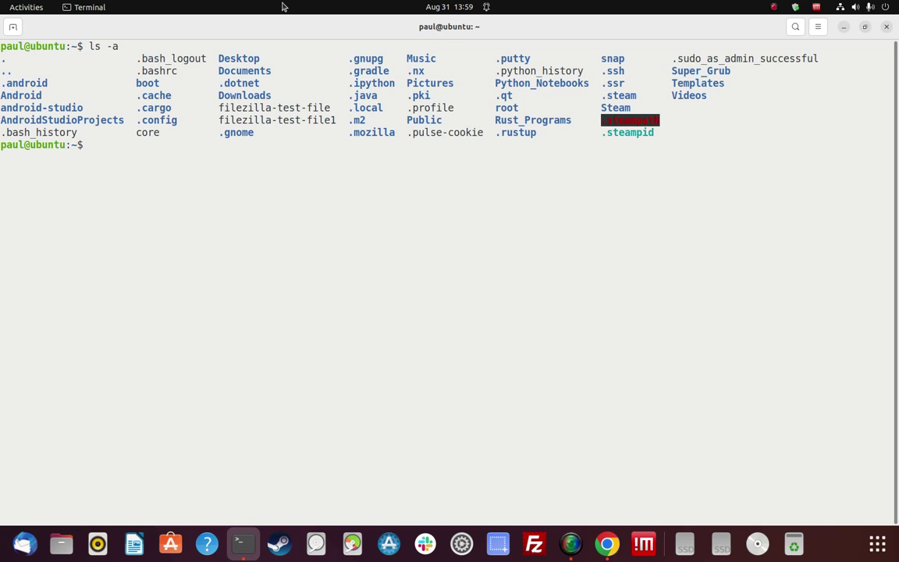
Clear the terminal and open .bashrc from the home directory in nano
type("clear")
key("Return")
type("nan")
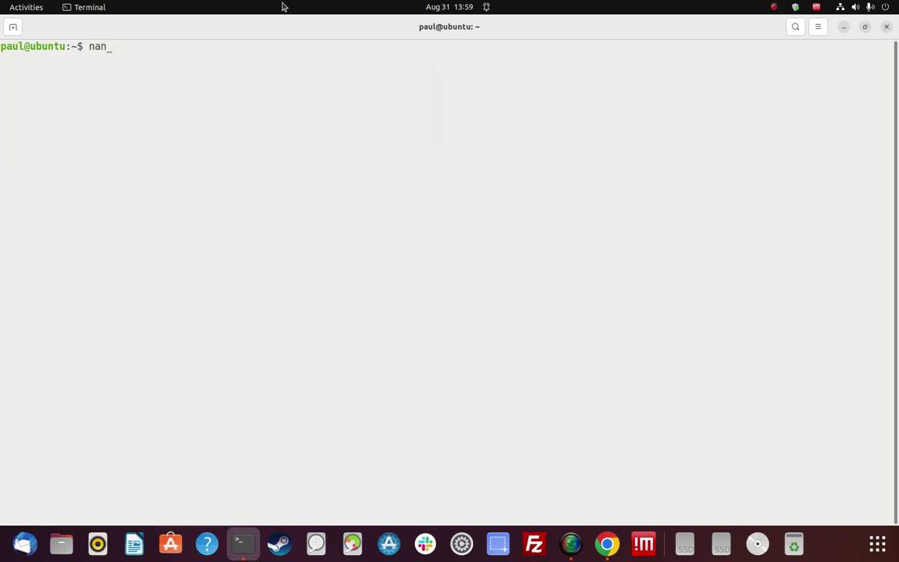
type("o .bashrc")
key("Return")
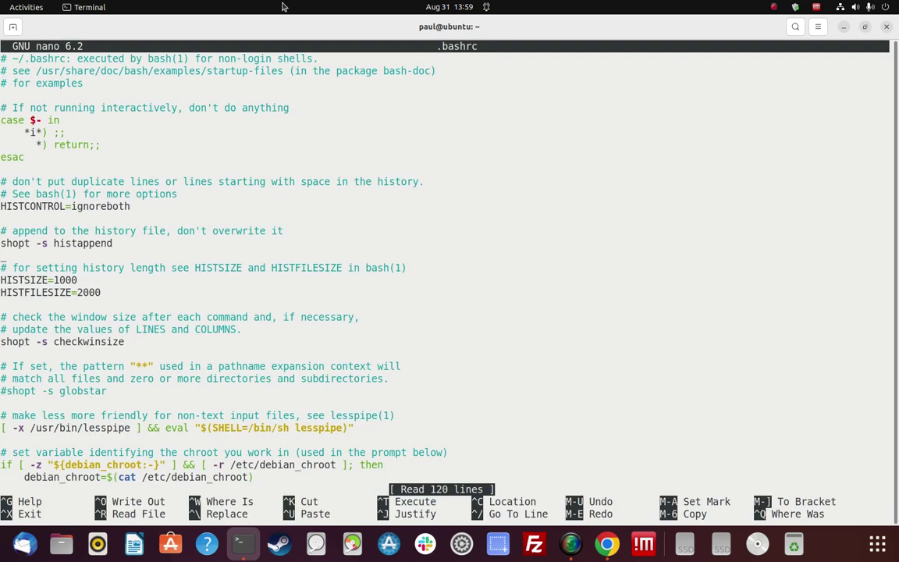
Remove the Android_Studio/ folder from the export PATH line at the end of .bashrc so it reads export PATH=~/android-studio/bin:$PATH
key("Down")
key("Down")
key("Down")
key("Down")
key("Down")
key("Down")
key("Down")
key("Down")
key("Down")
key("Down")
key("Down")
key("Down")
key("Down")
key("Down")
key("Down")
key("Down")
key("Down")
key("Down")
key("Down")
key("Down")
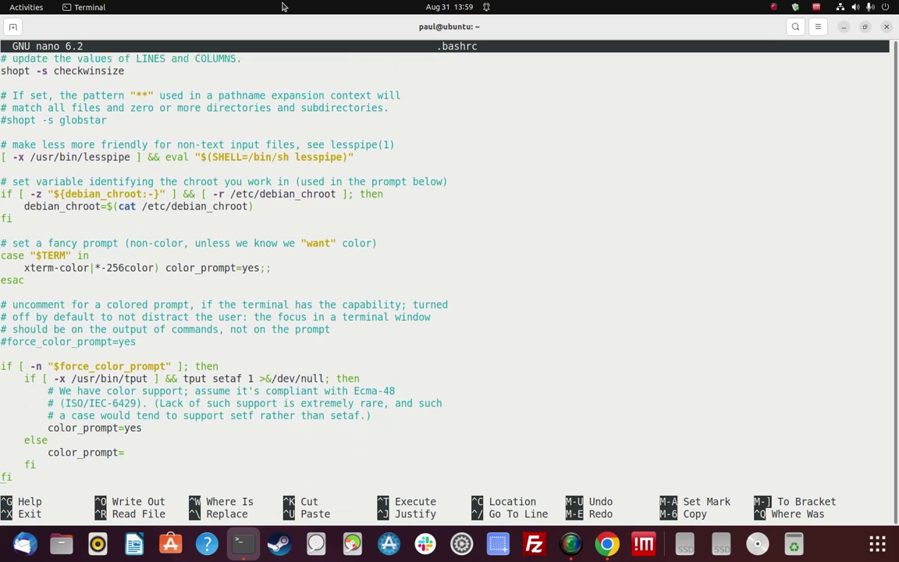
key("Down")
key("Down")
key("Down")
key("Down")
key("Down")
key("Down")
key("Down")
key("Down")
key("Down")
key("Down")
key("Down")
key("Down")
key("Down")
key("Down")
key("Down")
key("Down")
key("Down")
key("Down")
key("Down")
key("Down")
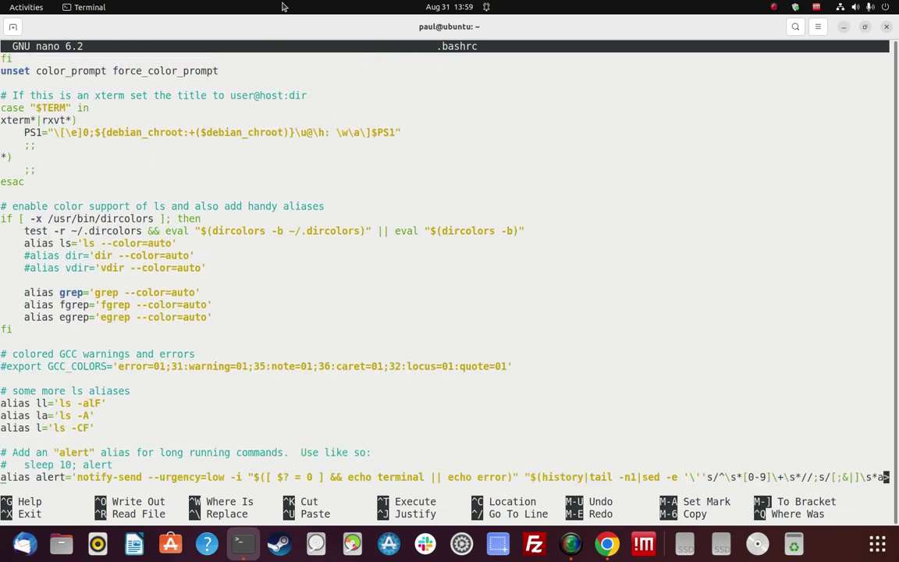
key("Down")
key("Down")
key("Down")
key("Down")
key("Down")
key("Down")
key("Down")
key("Down")
key("Down")
key("Down")
key("Down")
key("Down")
key("Down")
key("Down")
key("Down")
key("Down")
key("Down")
key("Down")
key("Down")
key("Down")
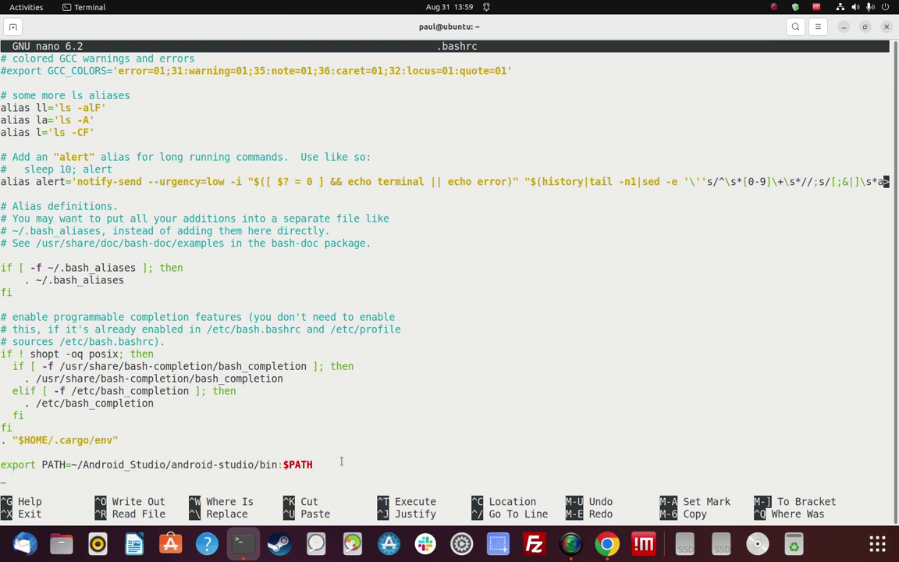
left_click(4, 464)
key("Right")
key("Delete")
key("Delete")
key("Delete")
key("Delete")
key("Delete")
key("Delete")
key("Delete")
key("Delete")
key("Delete")
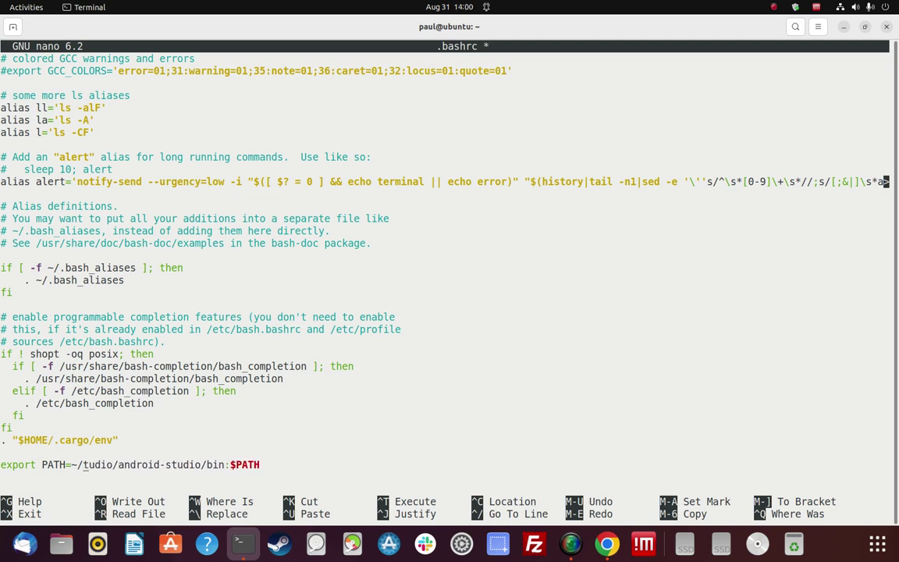
key("Delete")
key("Delete")
key("Delete")
key("Delete")
key("Delete")
key("Delete")
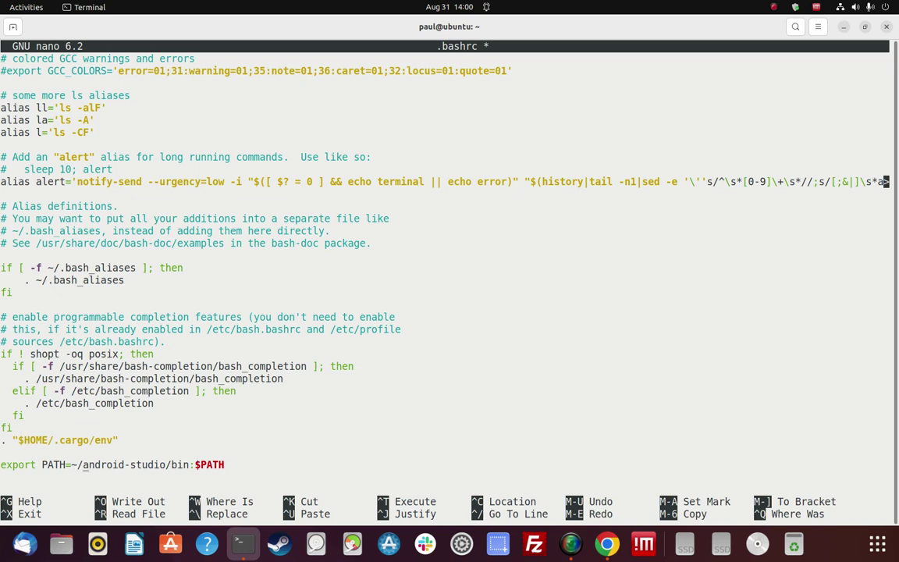
Write the edited file out under the name .bashrc and exit nano
key("Right")
key("Right")
key("Right")
key("Right")
key("Right")
key("Right")
key("Right")
key("ctrl+o")
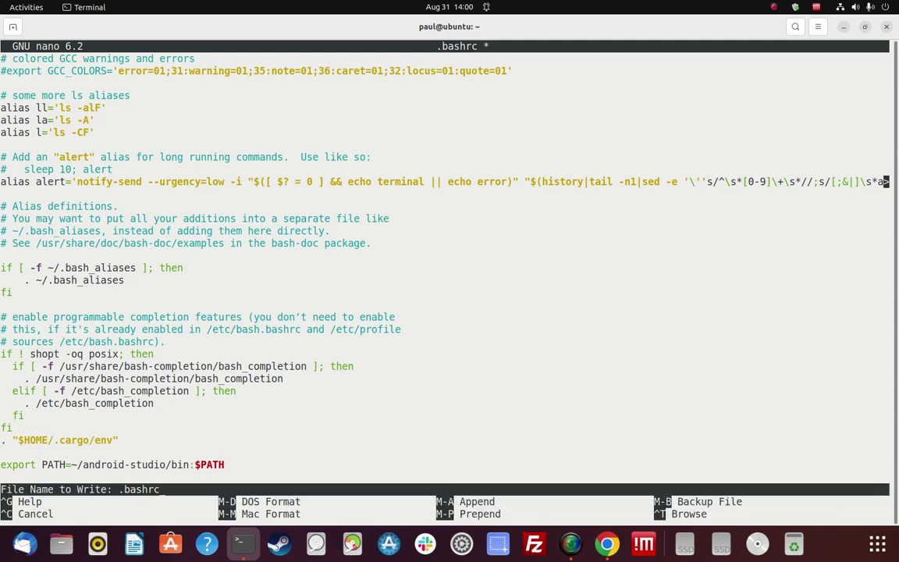
key("Return")
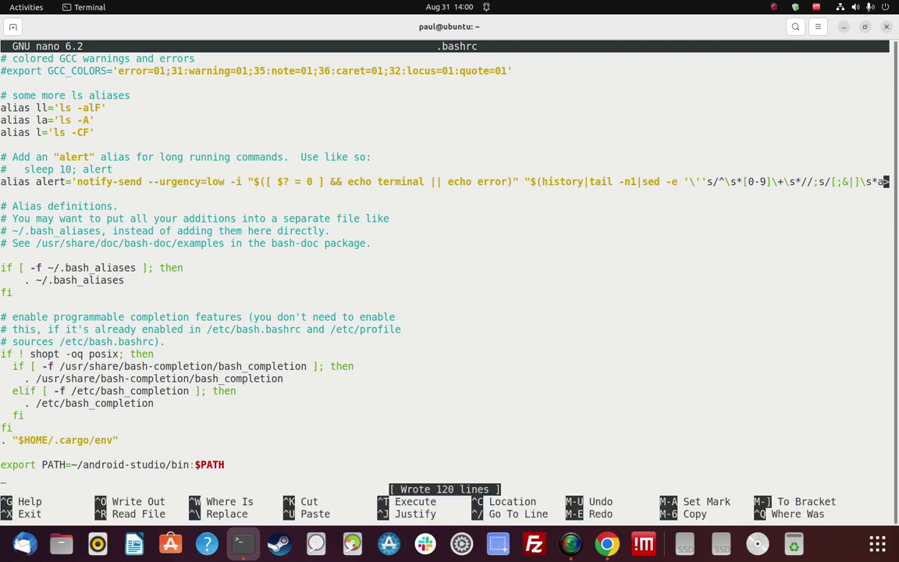
key("ctrl+x")
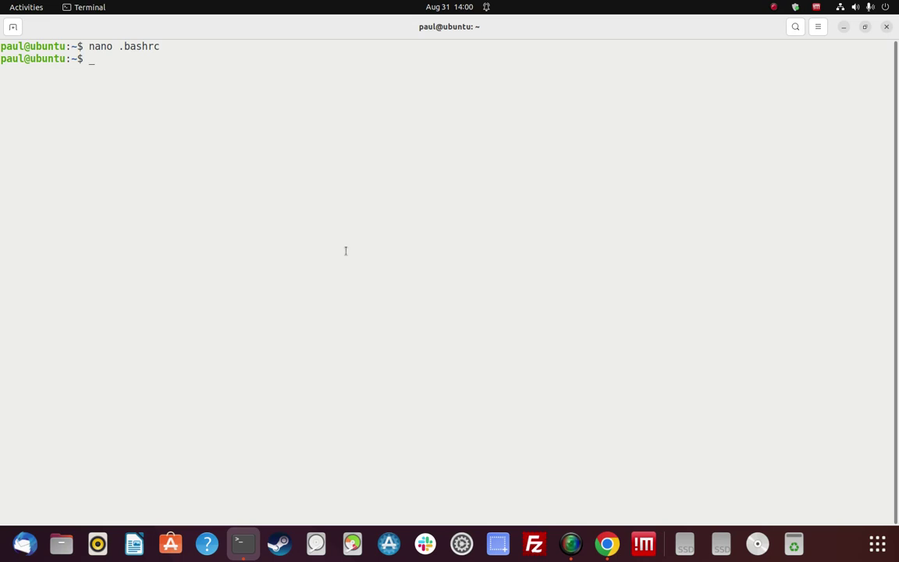
left_click(572, 543)
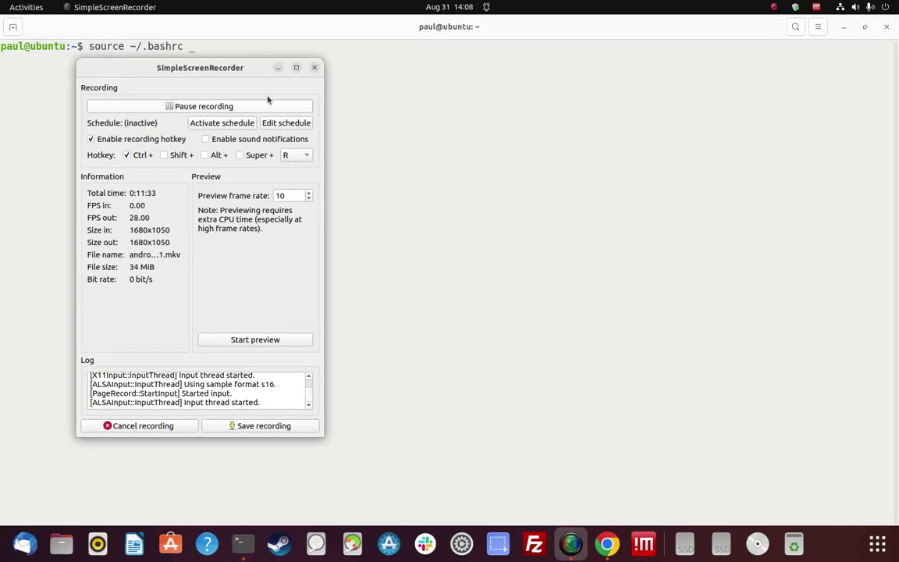
left_click(277, 67)
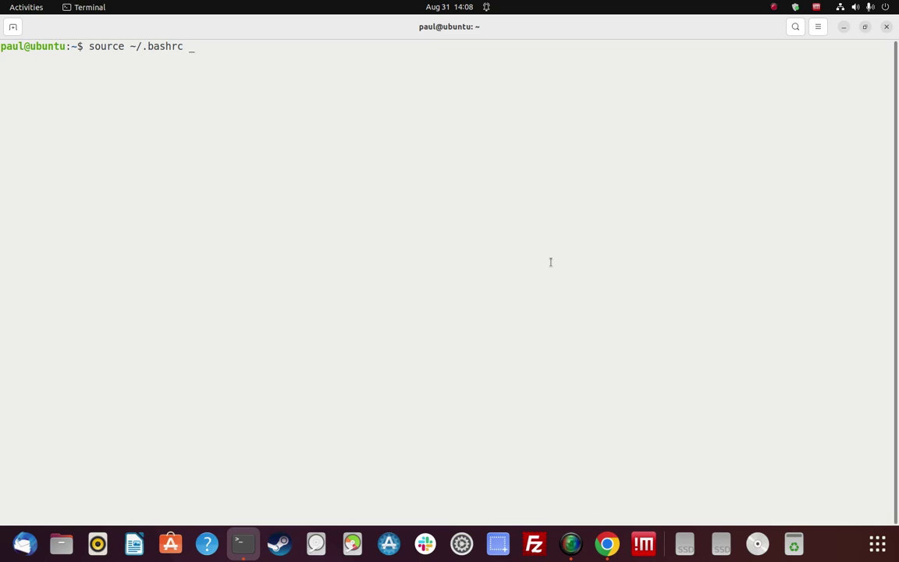
left_click(886, 7)
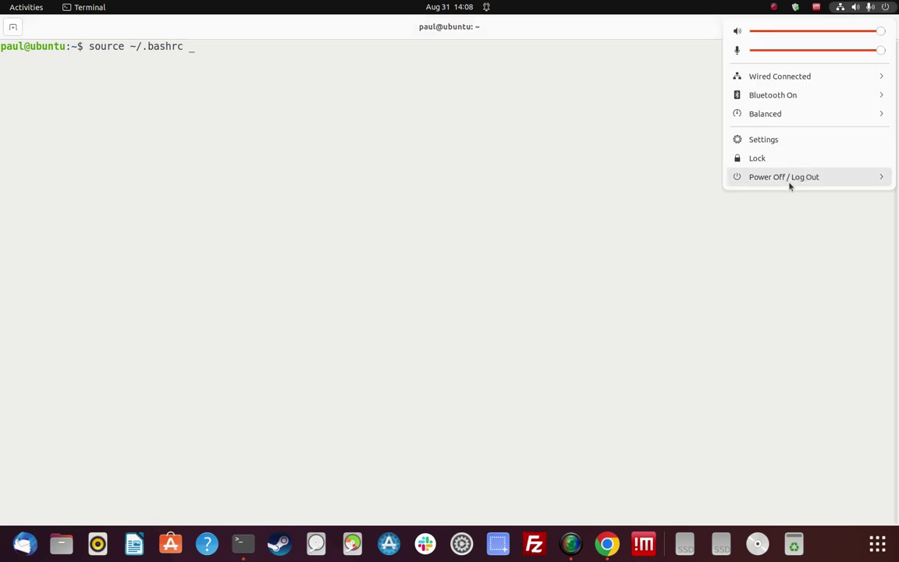
left_click(508, 239)
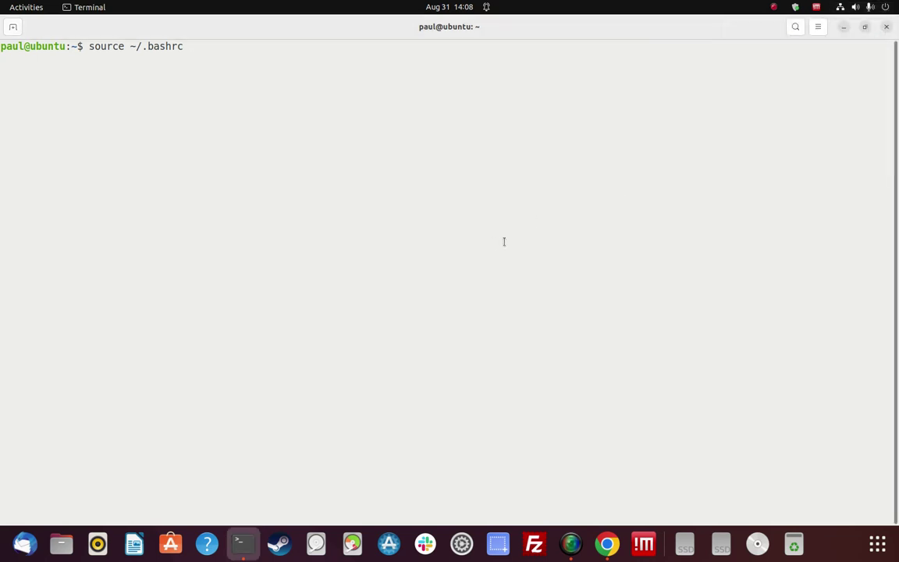
left_click(886, 8)
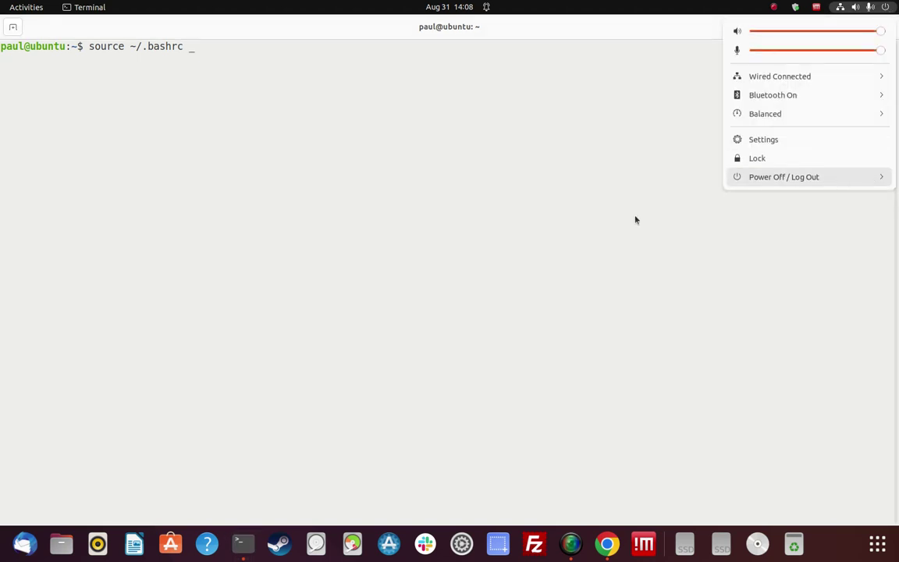
left_click(340, 200)
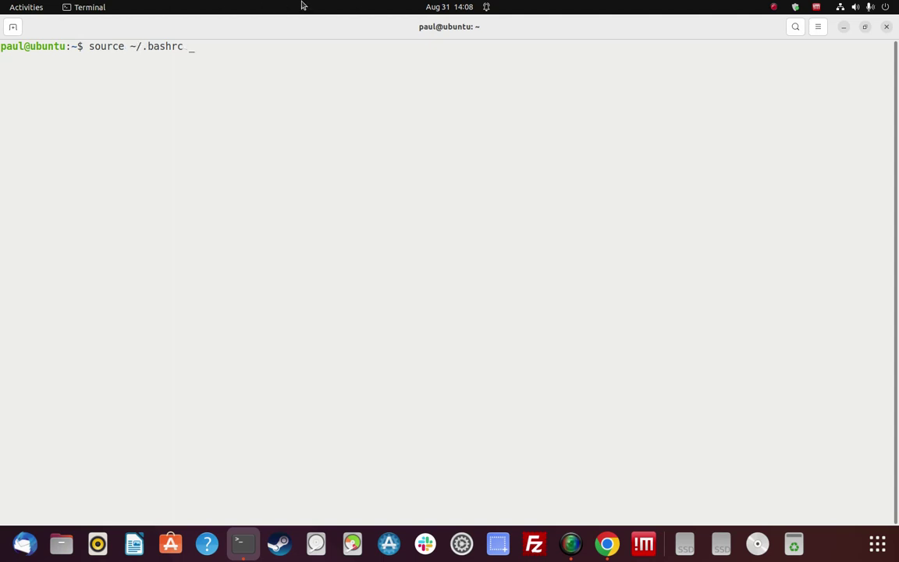
Reload the shell configuration with source ~/.bashrc and clear the terminal
key("Return")
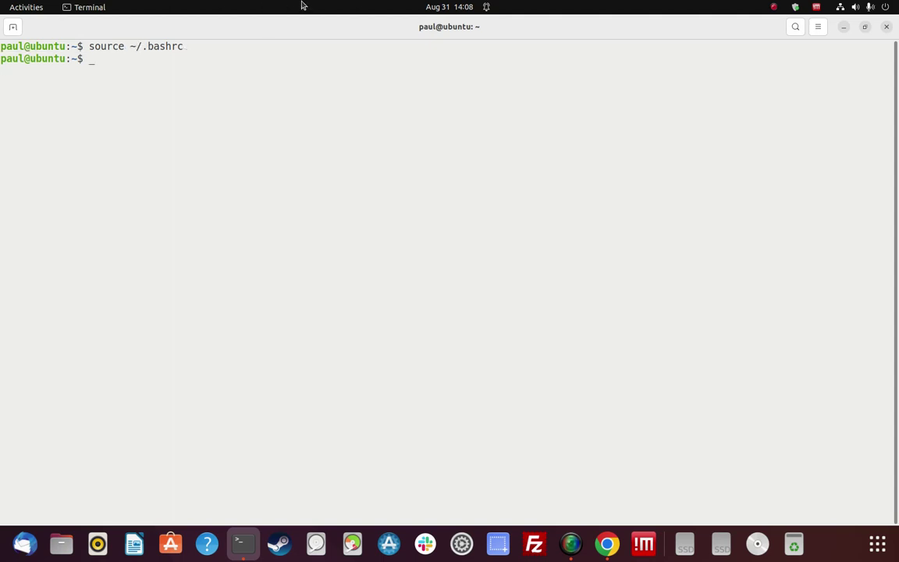
type("clear")
key("Return")
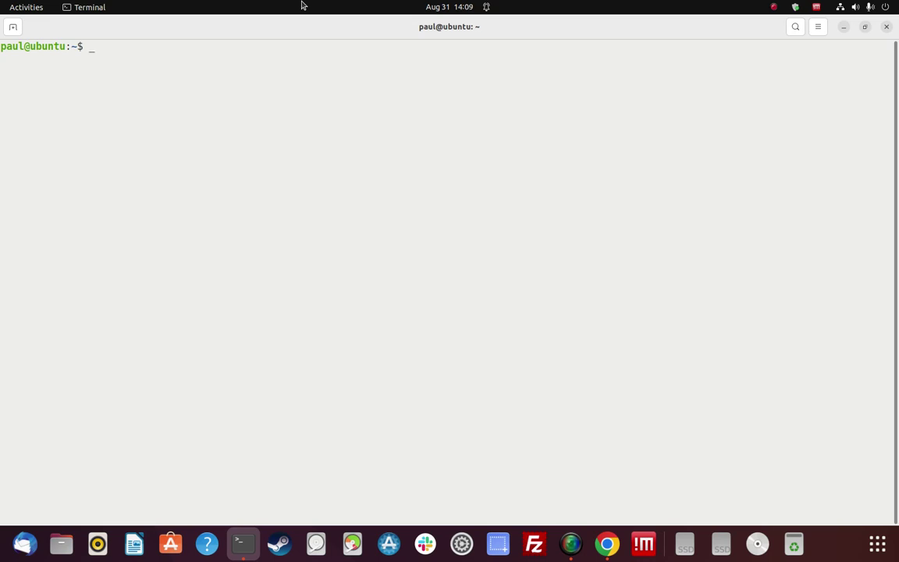
Launch Android Studio from the home directory by running studio.sh, check the terminal output and minimize the terminal window
type("studio")
type("sh")
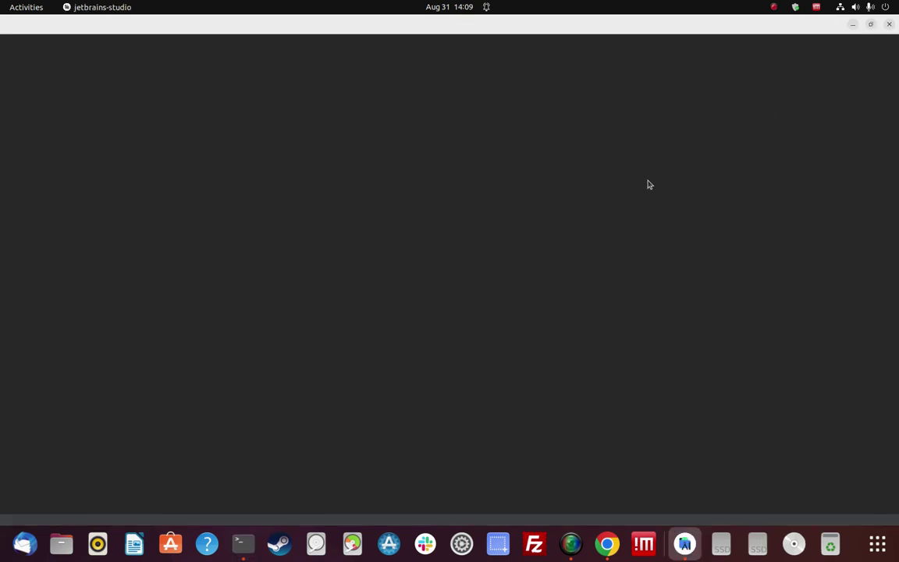
left_click(252, 554)
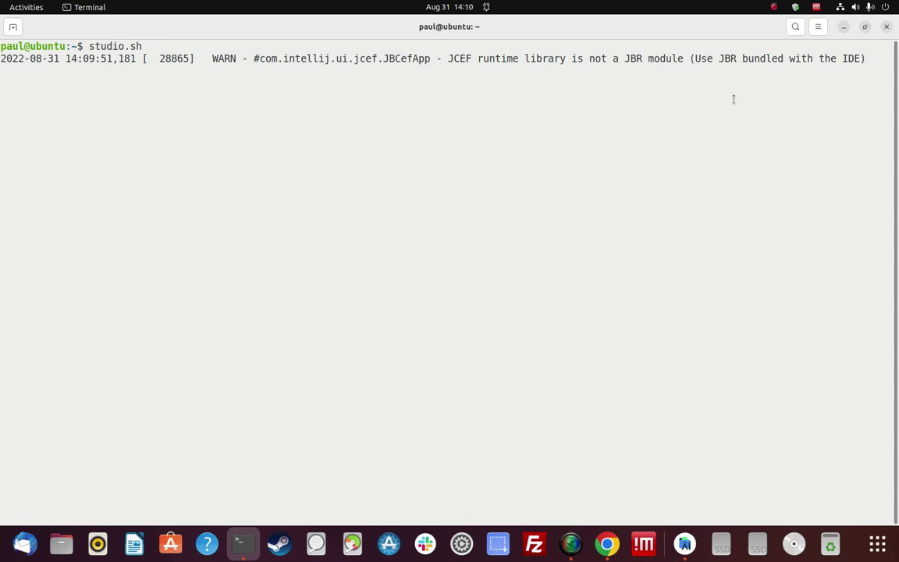
left_click(844, 26)
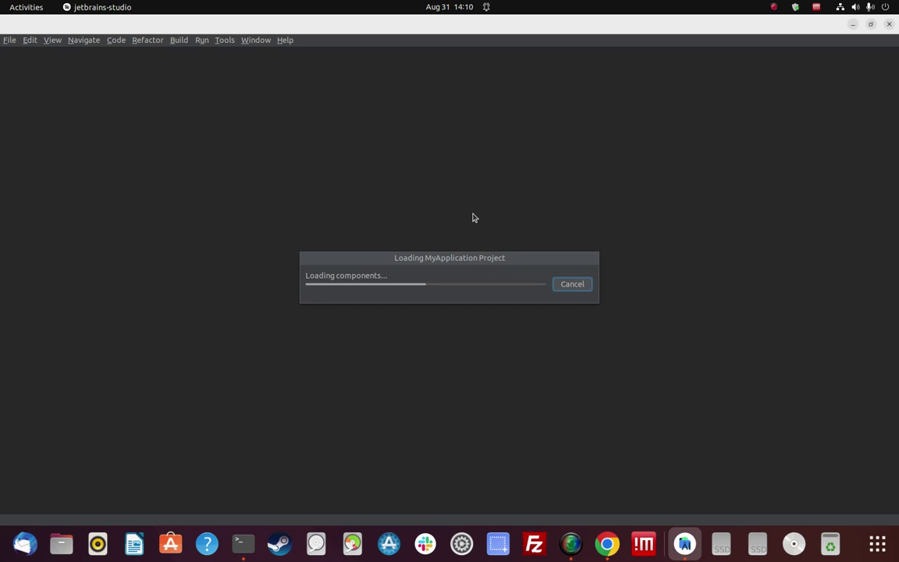
Look through both pages of the installed applications overview for an Android Studio entry, and close the overview
left_click(878, 544)
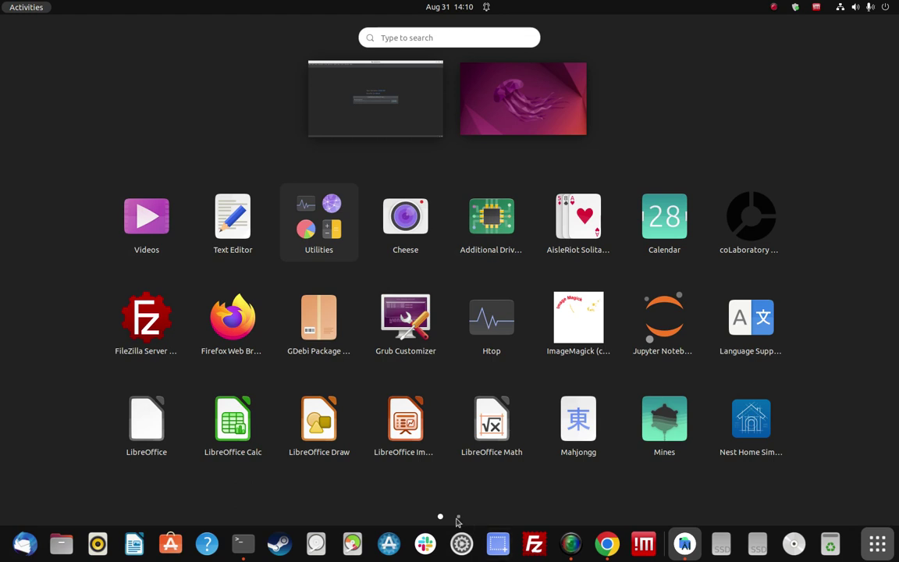
left_click(459, 518)
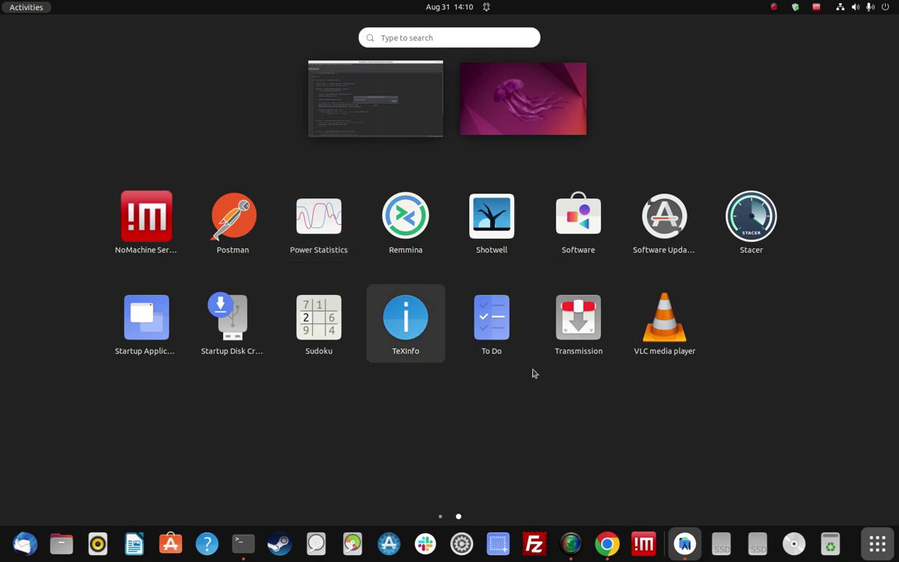
left_click(718, 400)
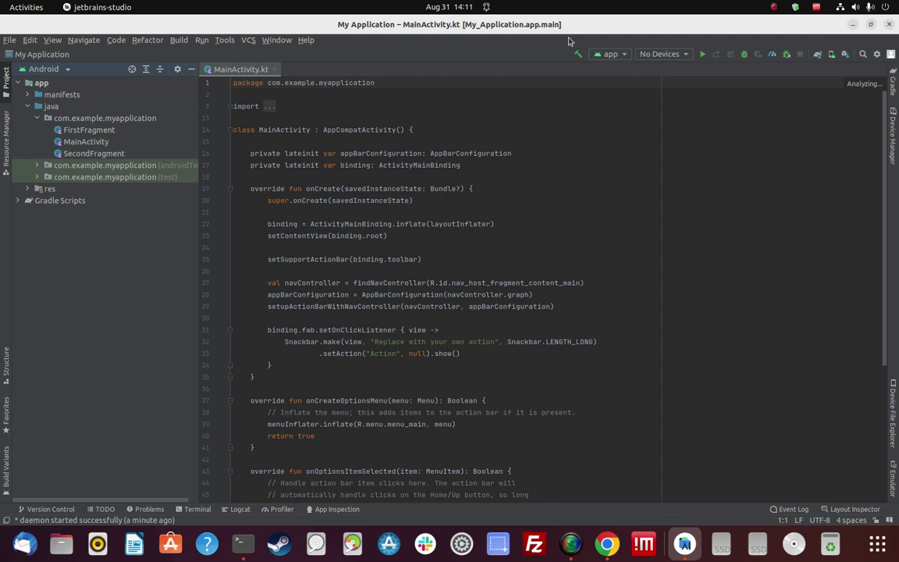
View the About information of Android Studio, dismiss it and minimize the Android Studio window
left_click(306, 41)
left_click(350, 308)
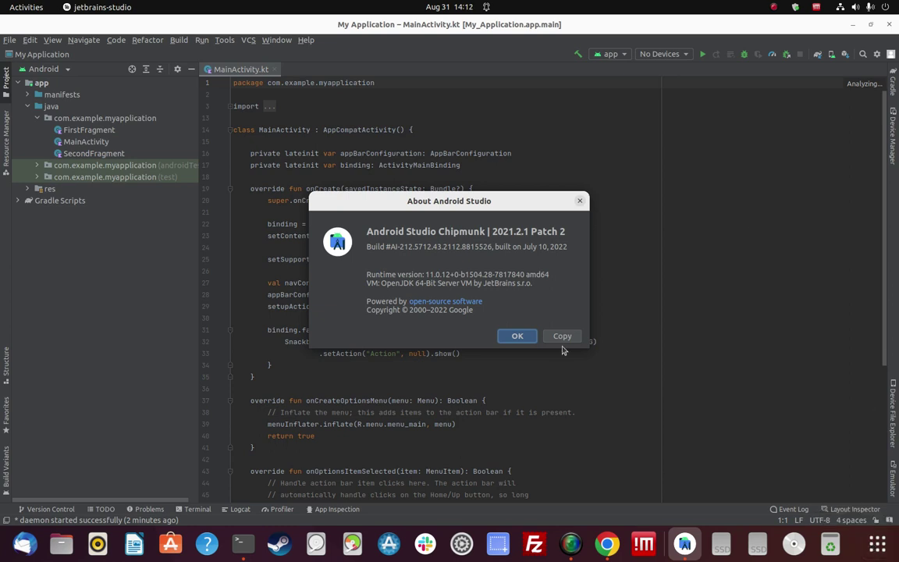
left_click(518, 336)
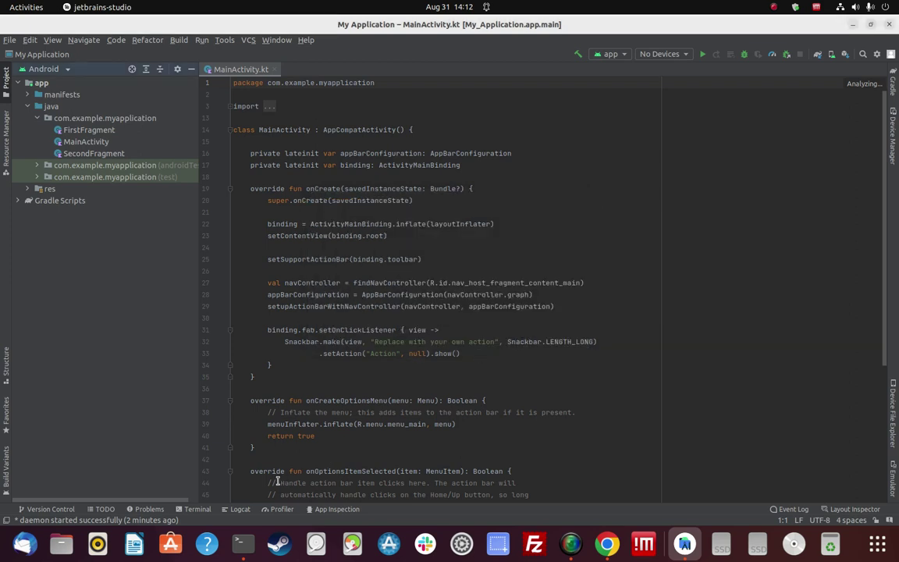
left_click(854, 27)
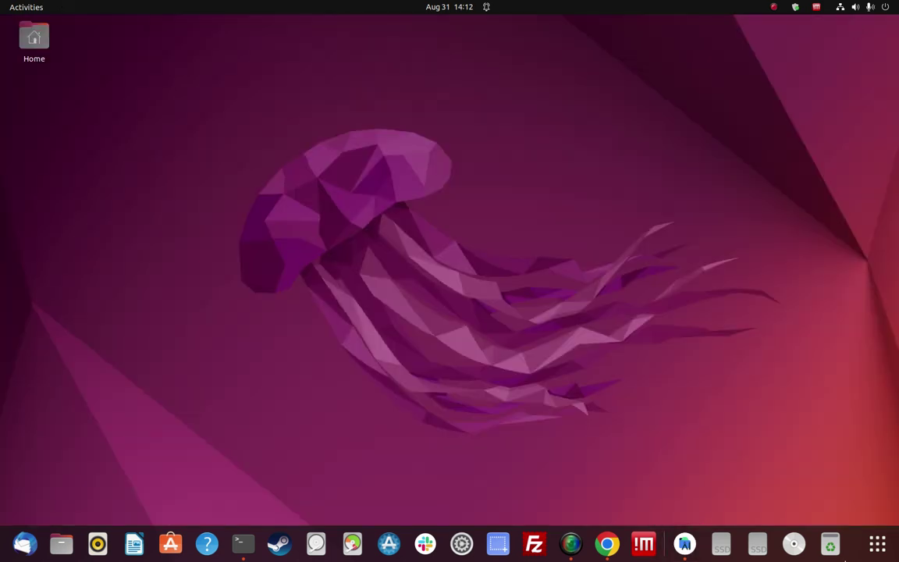
Check the first page of the installed applications overview again and close the overview
left_click(878, 542)
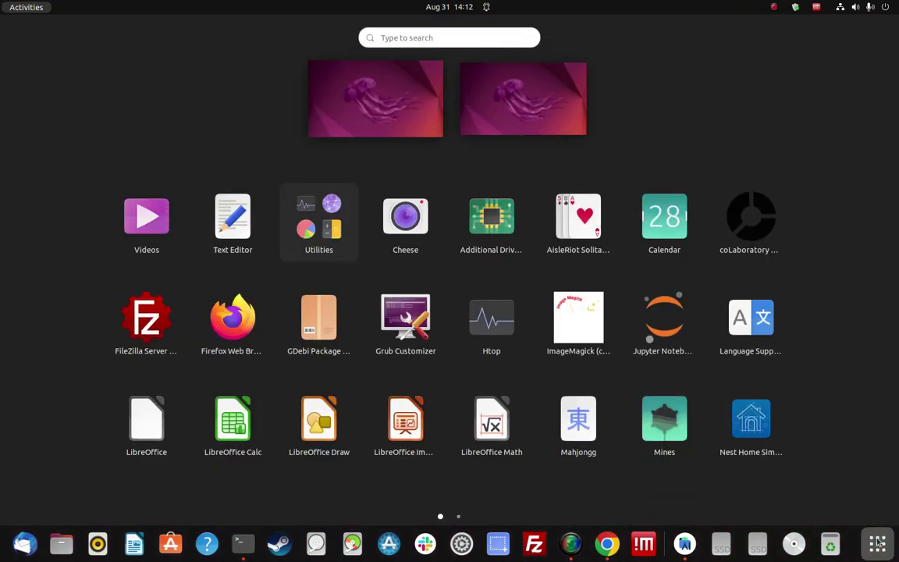
left_click(878, 541)
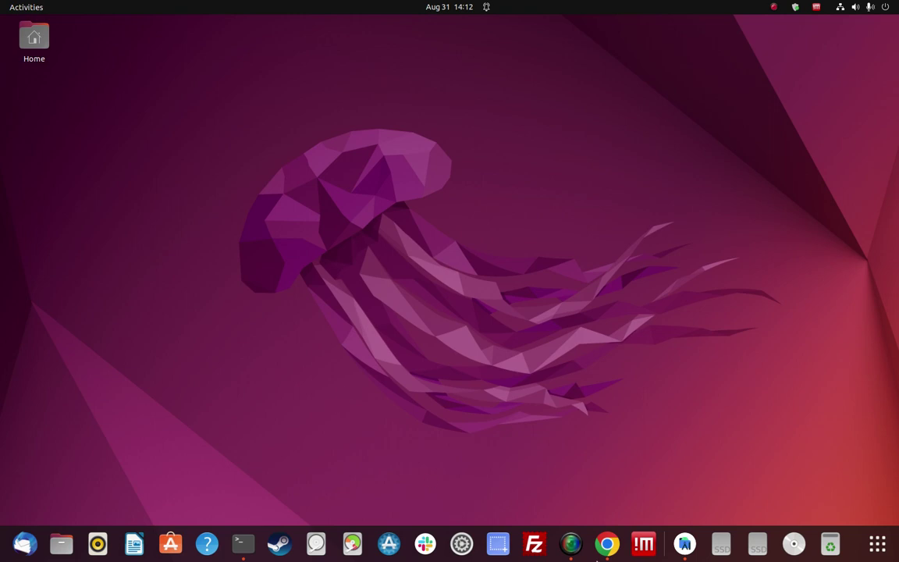
Switch to Google Chrome, view the Android Studio log output in the terminal and minimize the terminal window
left_click(608, 544)
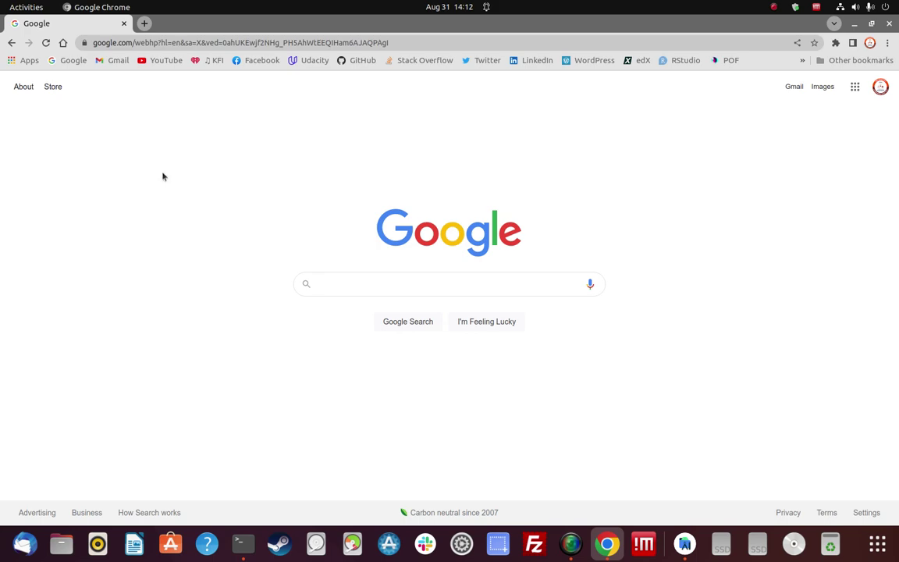
left_click(243, 544)
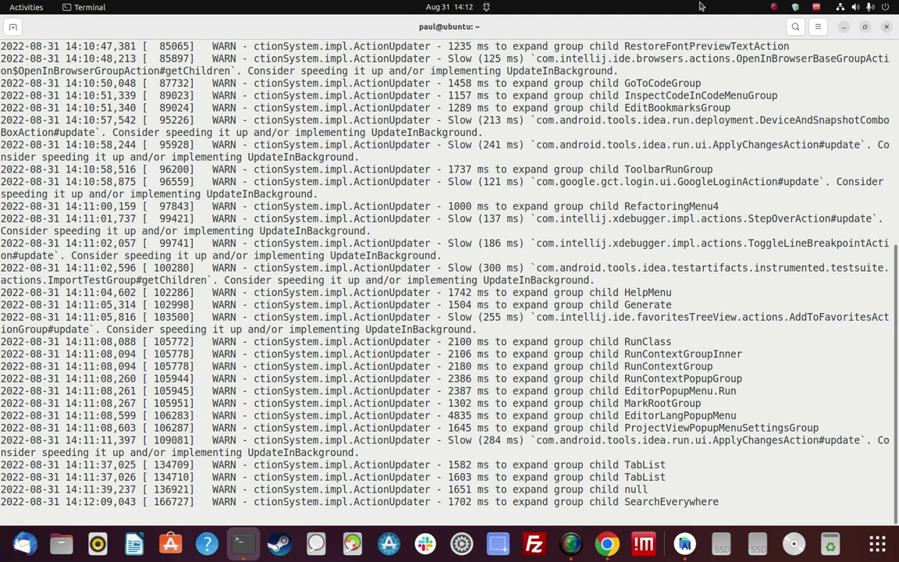
key("super+h")
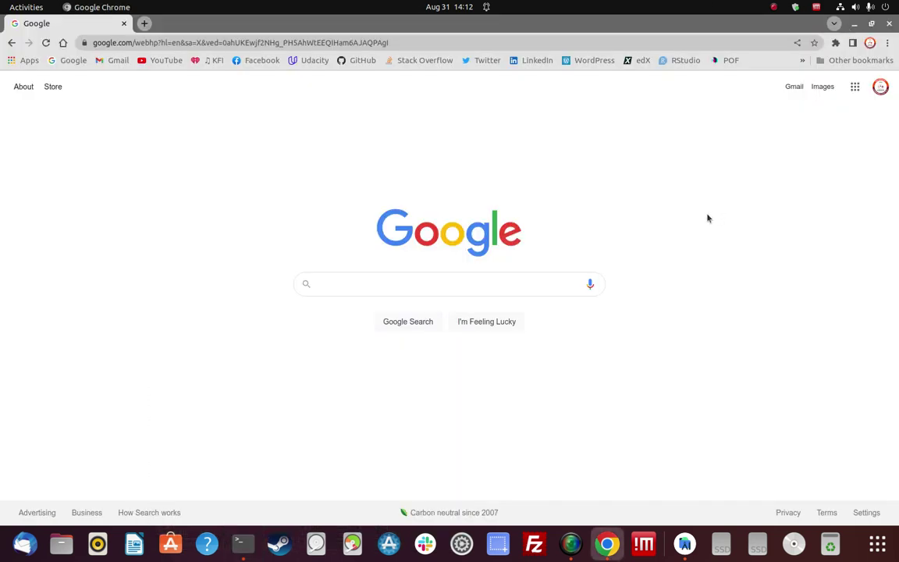
left_click(571, 546)
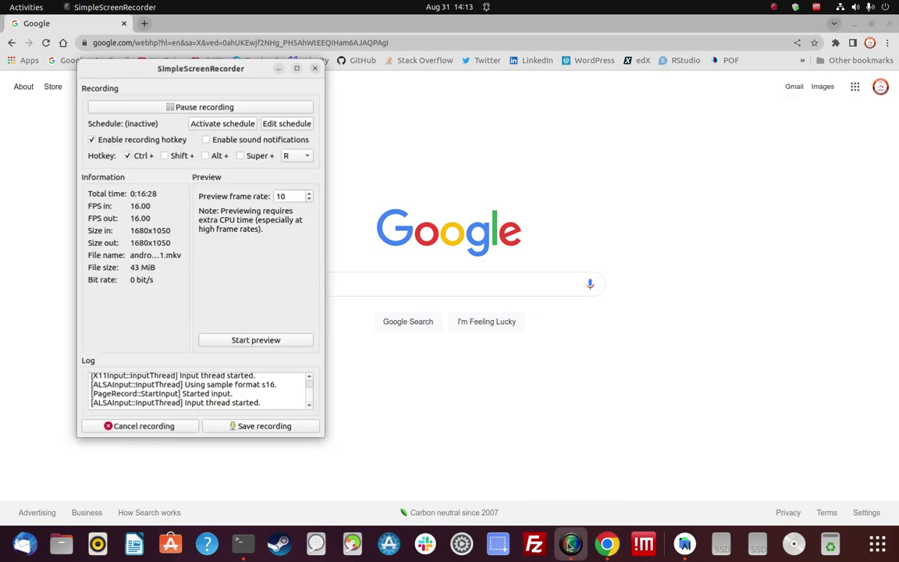